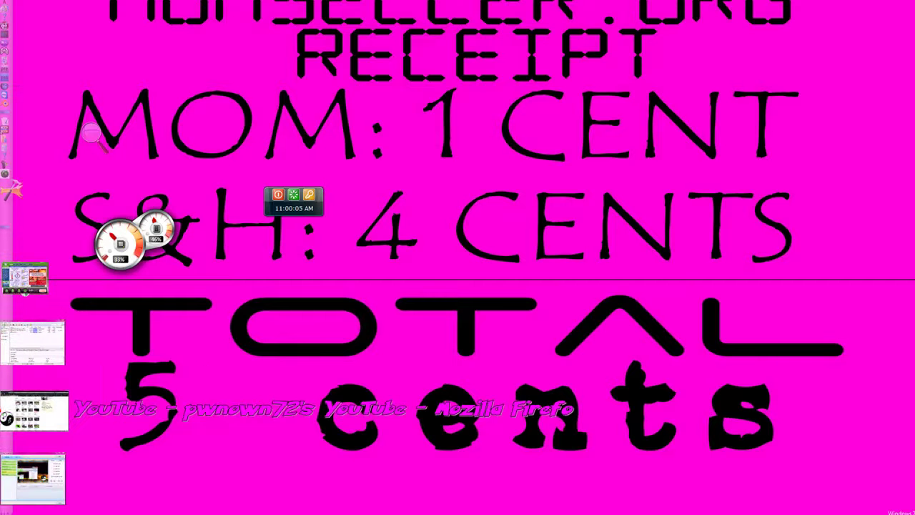
Switch to Firefox and scroll the YouTube channel page to its 'New Content... All The Time!' schedule box
key(alt+Tab)
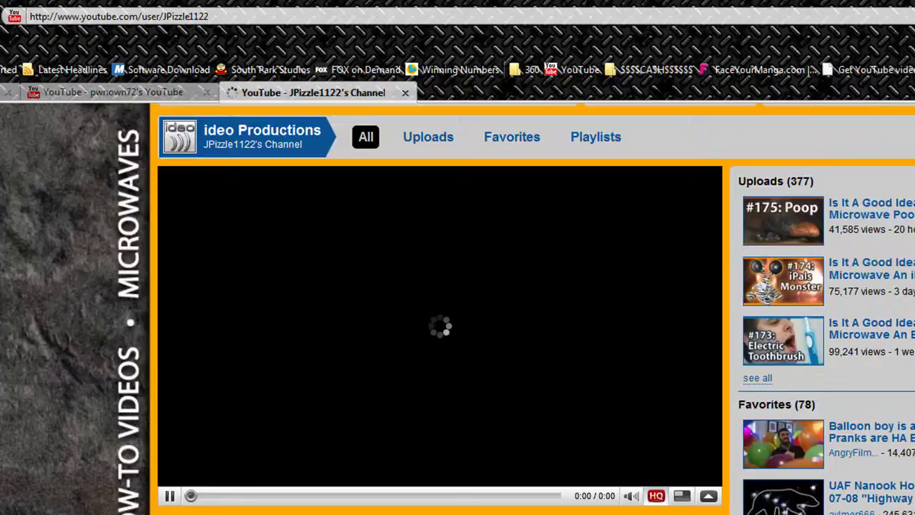
scroll(457, 308, down, 3)
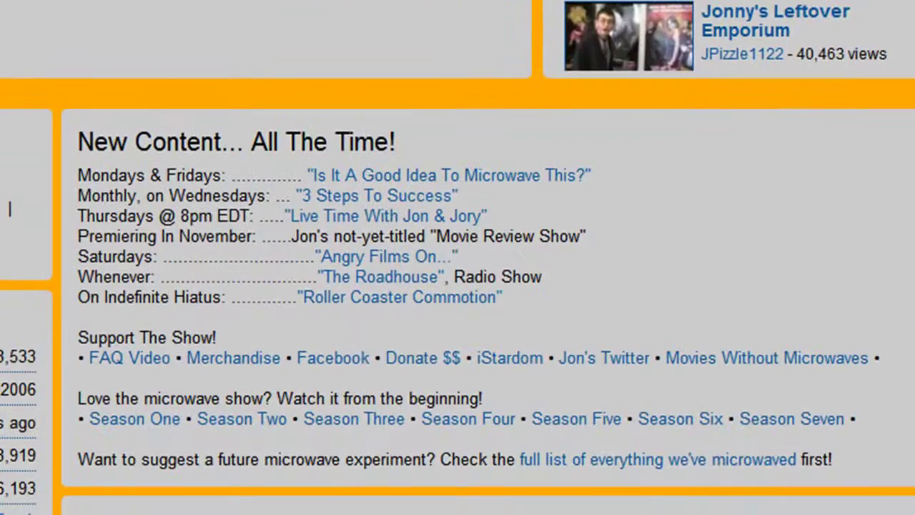
scroll(457, 286, down, 3)
scroll(458, 286, up, 5)
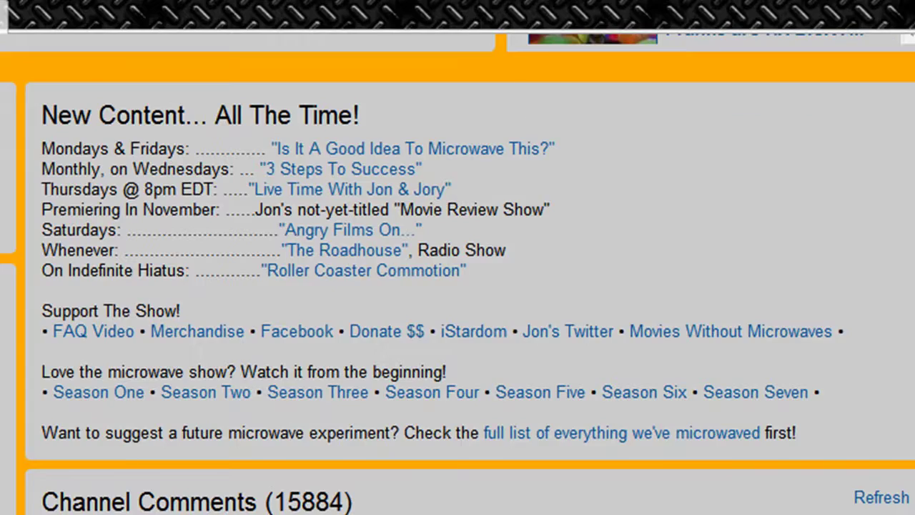
scroll(357, 294, up, 2)
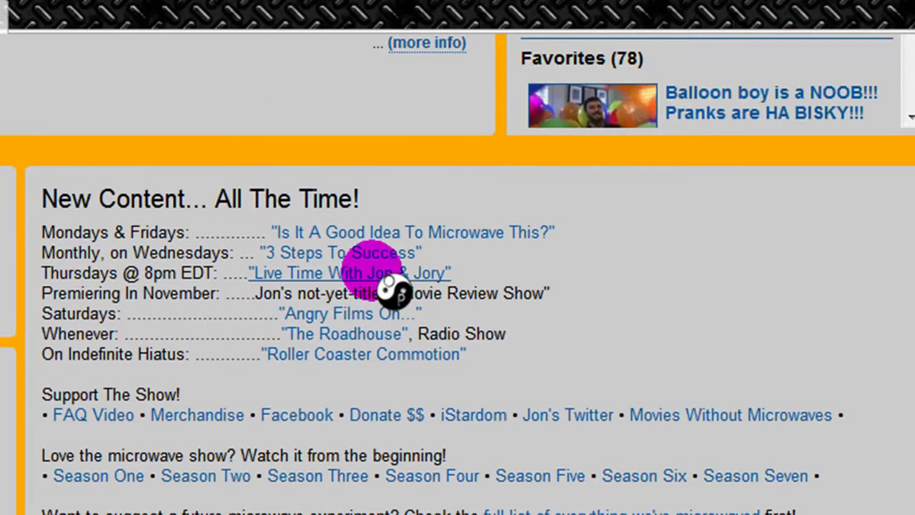
Open the Live Time With Jon & Jory Ustream page and close the ad so the recording plays
click(370, 271)
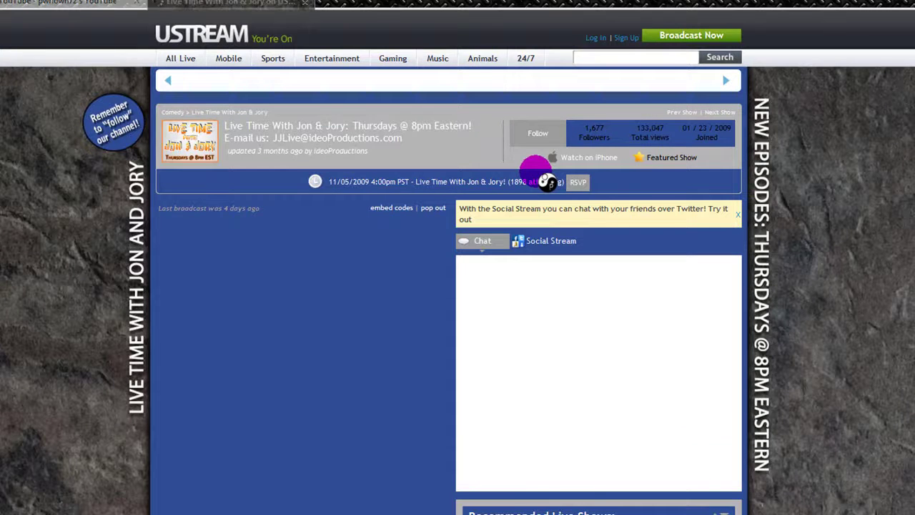
scroll(547, 183, down, 3)
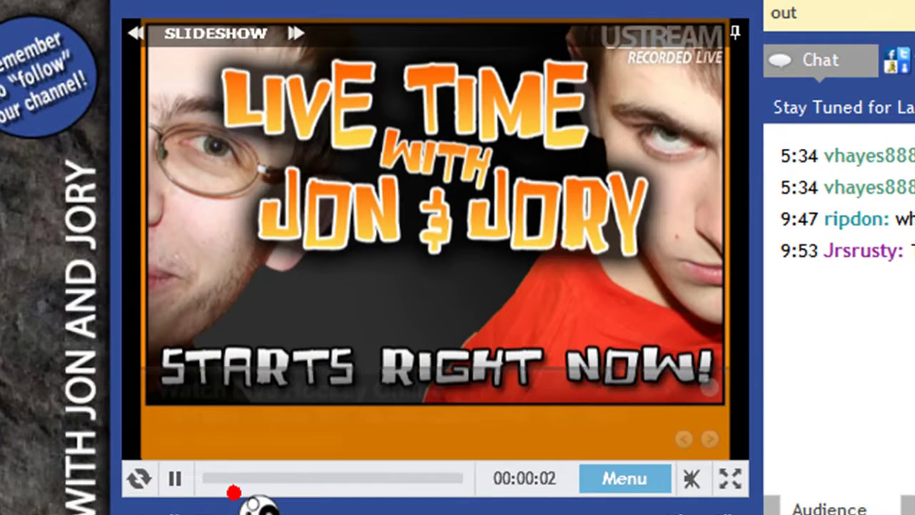
click(709, 387)
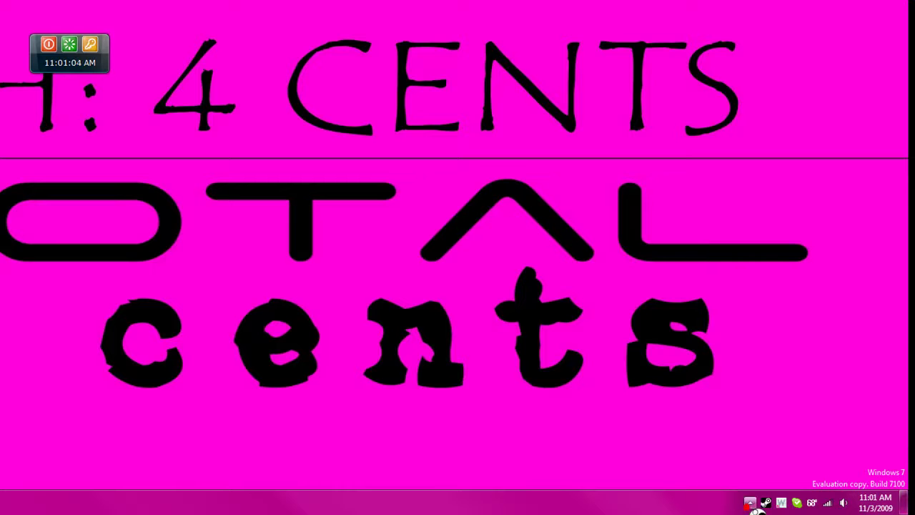
Open ManyCam Options from the hidden tray icons, then minimize the window
click(750, 503)
double_click(773, 449)
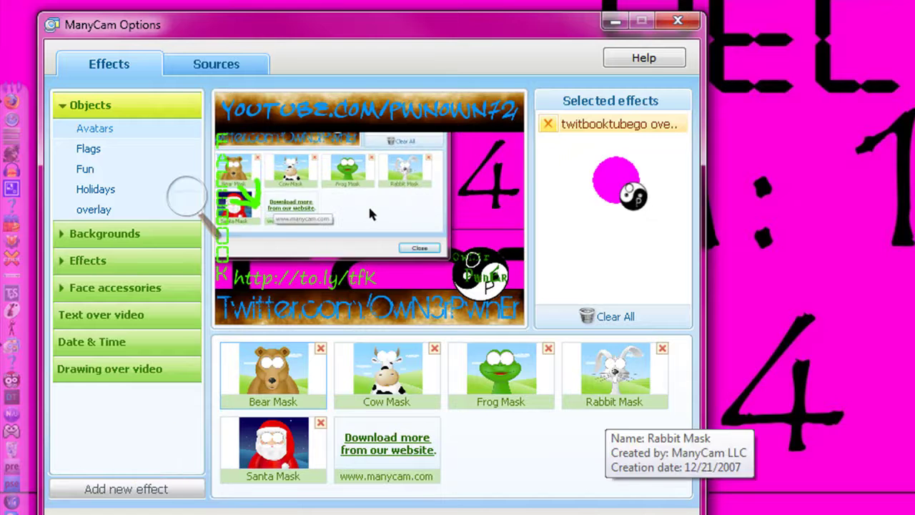
click(613, 23)
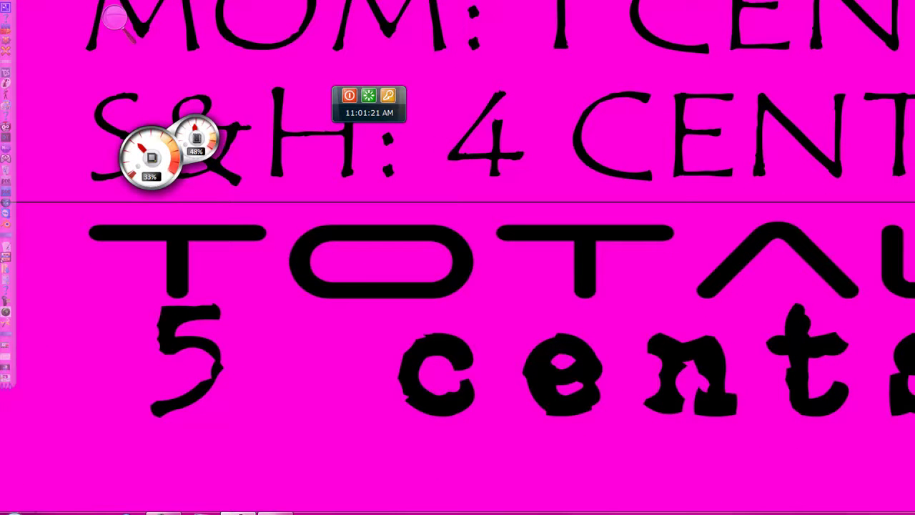
Search the Start menu for 'paint' and launch Paint.NET
click(14, 508)
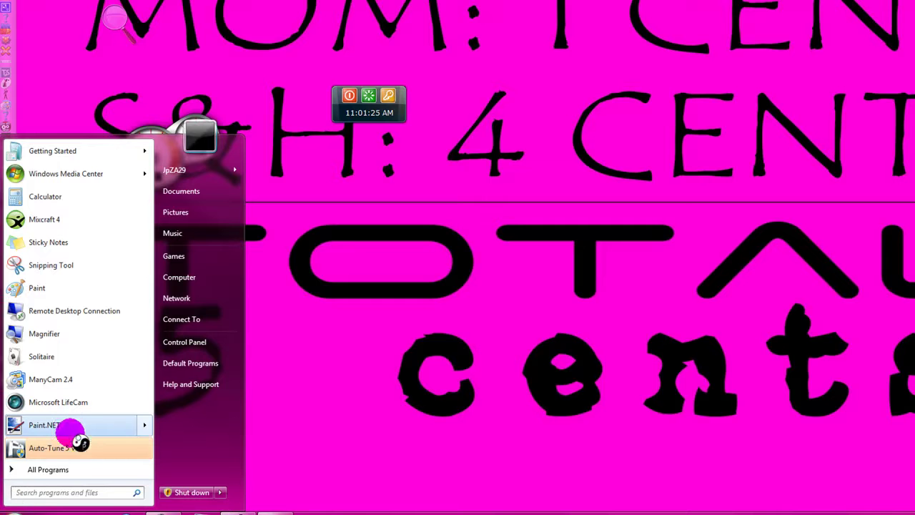
text(paint)
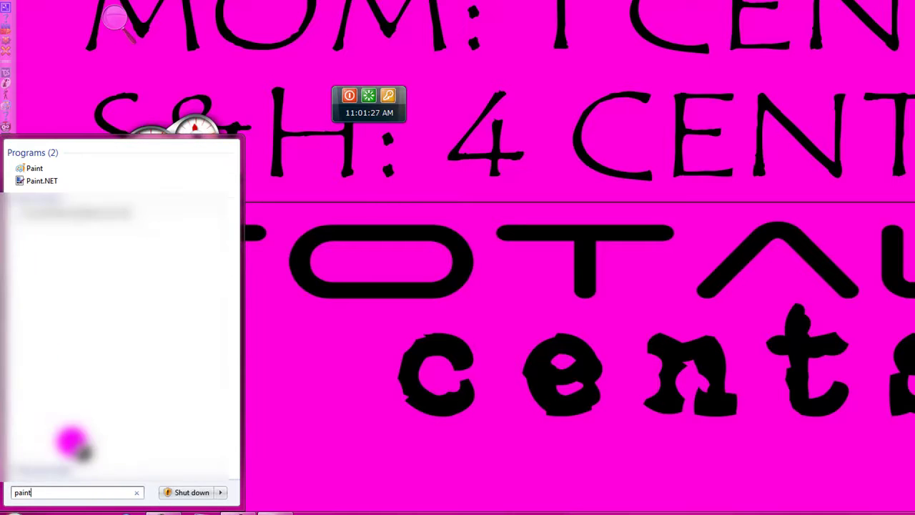
click(45, 183)
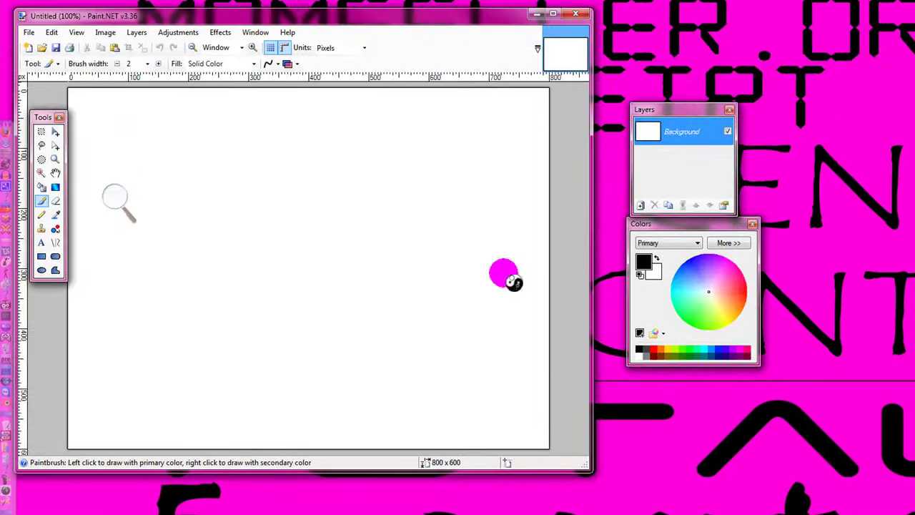
Start a new Paint.NET image, and in ManyCam Sources flip the preview vertically, then back upright
click(30, 48)
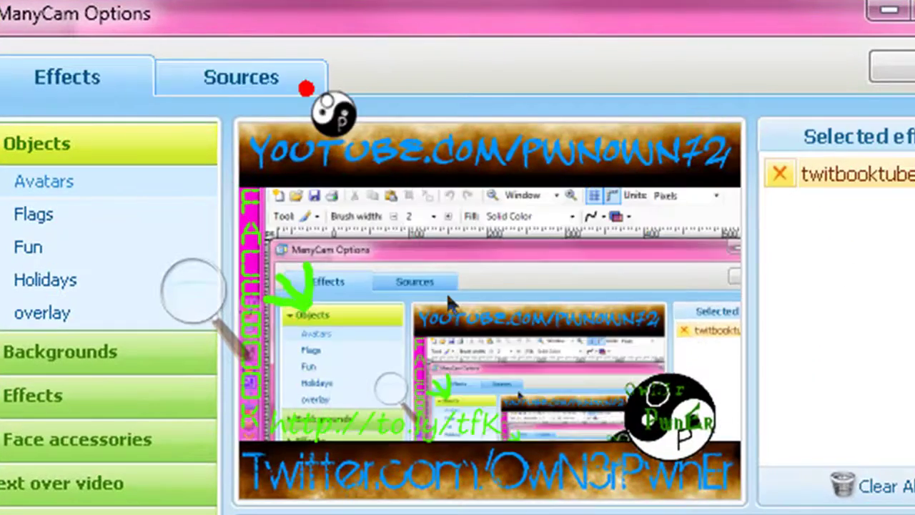
click(306, 88)
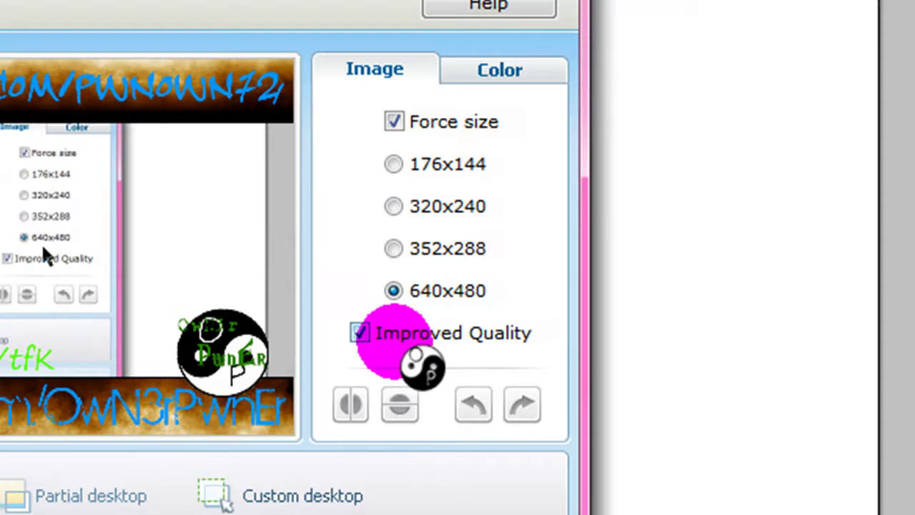
click(408, 384)
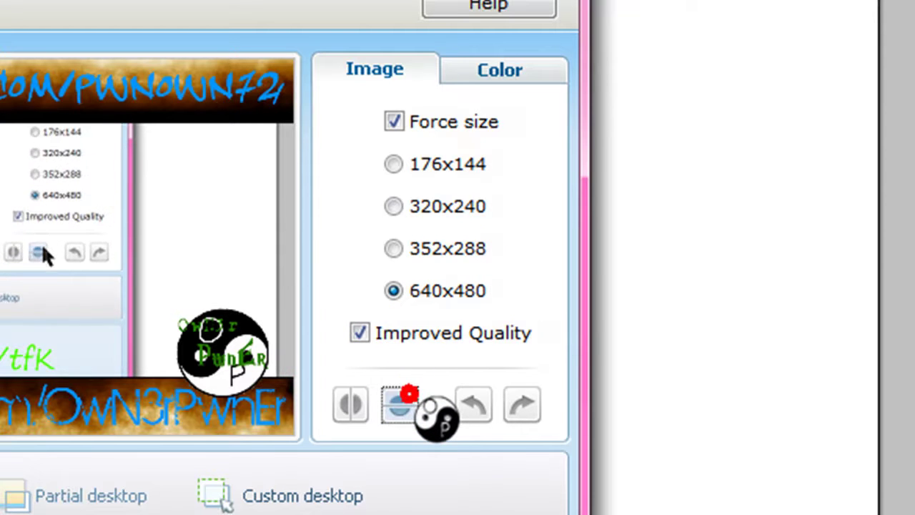
click(408, 388)
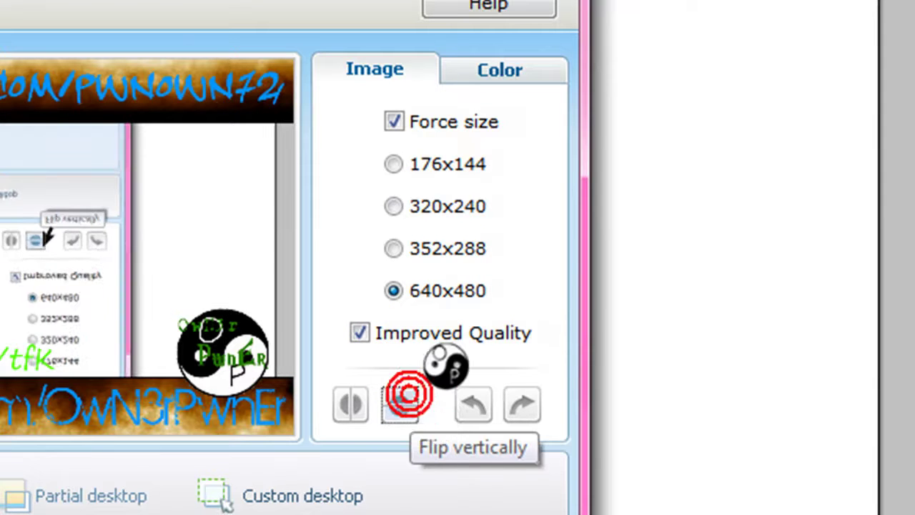
click(400, 404)
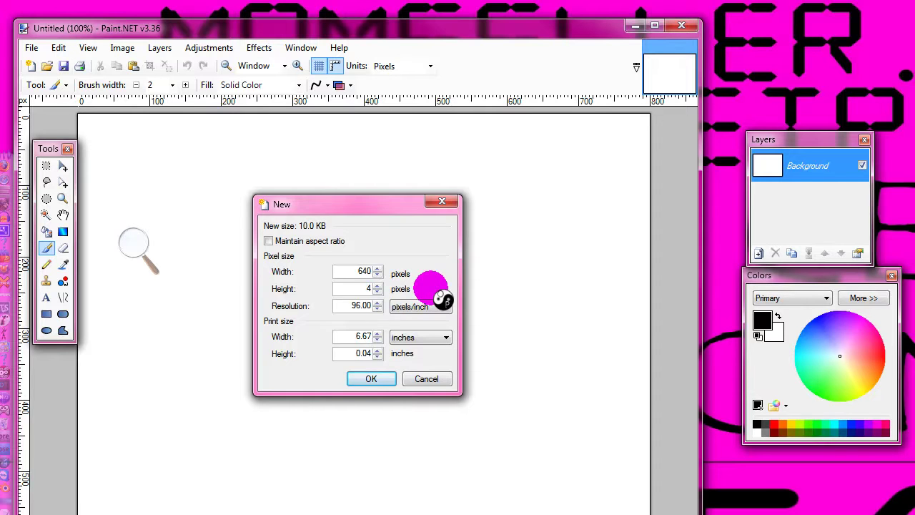
Create the 640x480 image and delete its white background with the Magic Wand, leaving it transparent
key(Return)
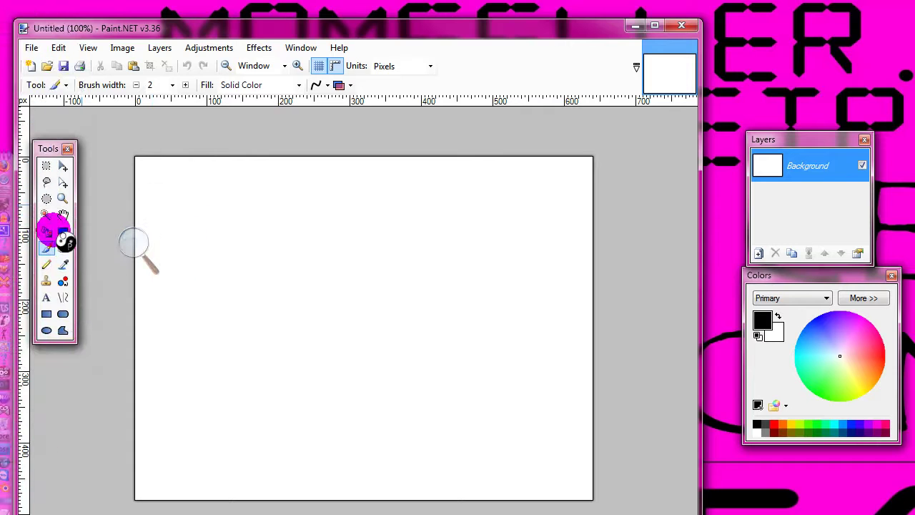
click(46, 214)
click(350, 211)
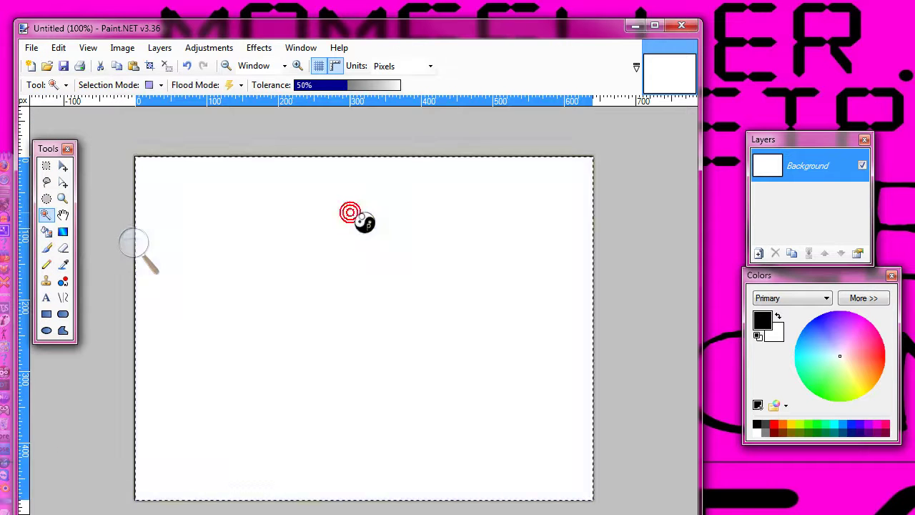
key(Delete)
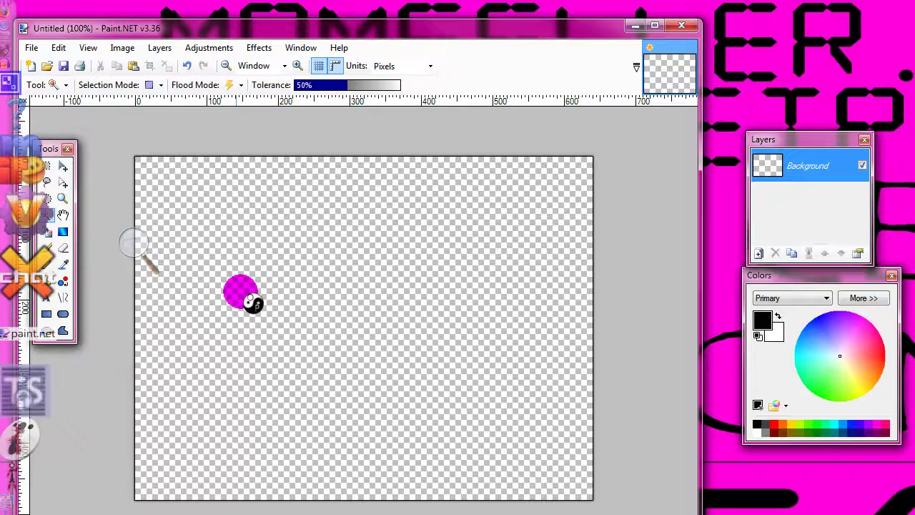
Draw a rectangle outline for the bottom bar, then on a new layer one for the top bar
click(46, 314)
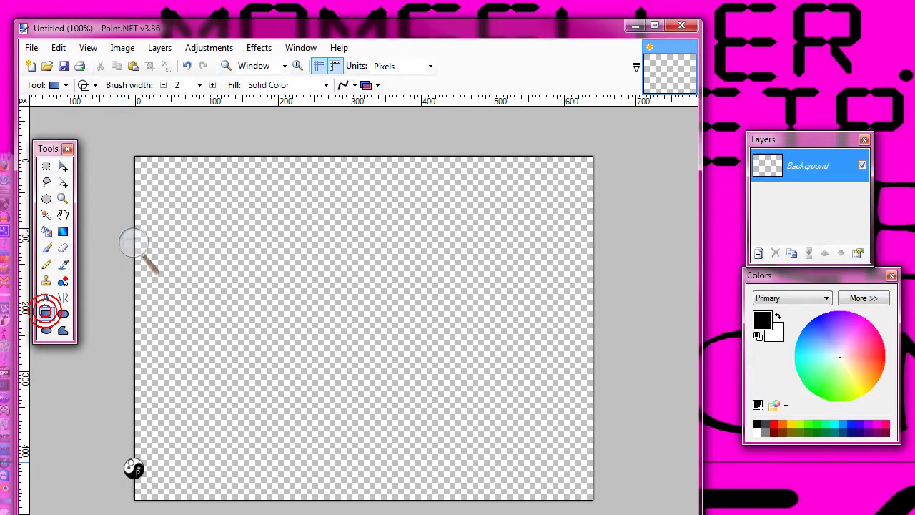
drag(125, 446, 586, 499)
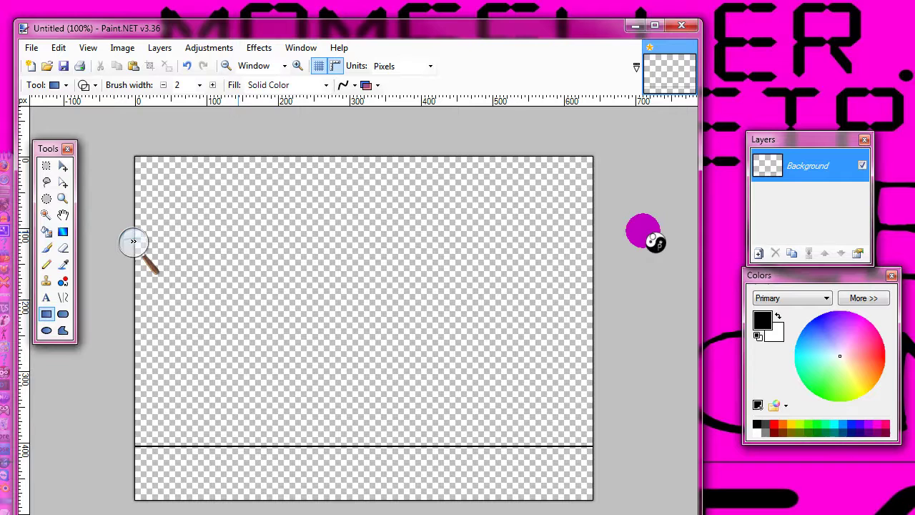
click(759, 251)
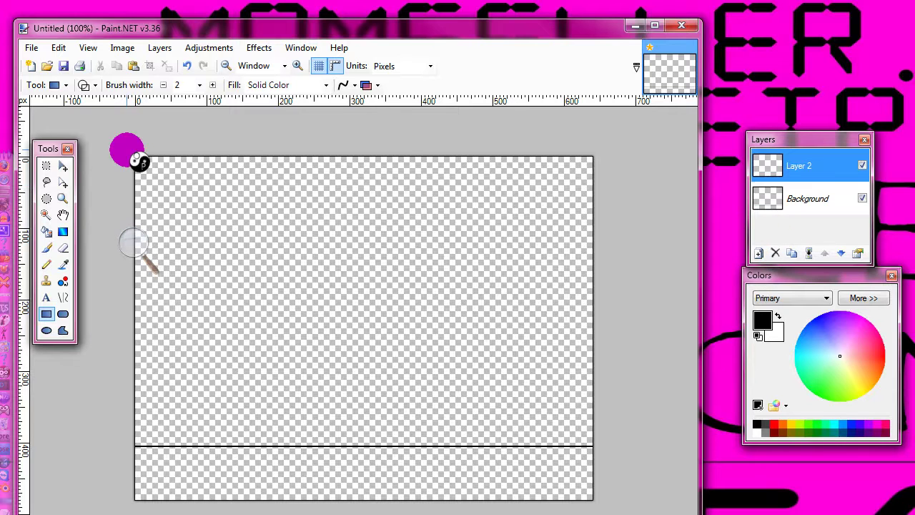
drag(136, 159, 624, 207)
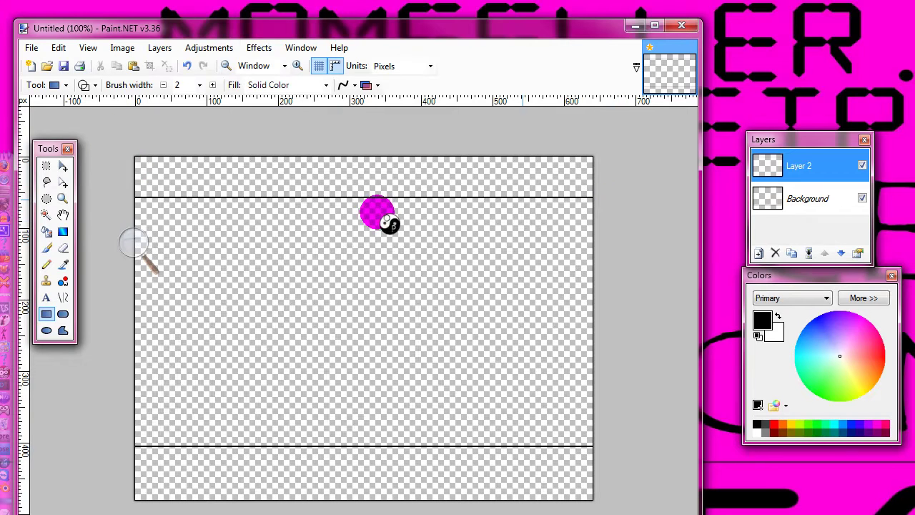
Add a third layer, try a black-to-white gradient on it, and undo it
click(759, 253)
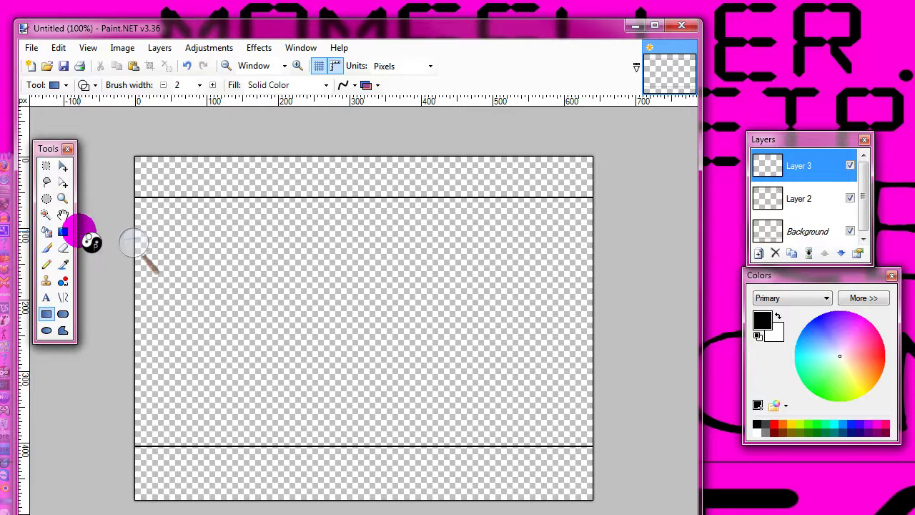
click(63, 231)
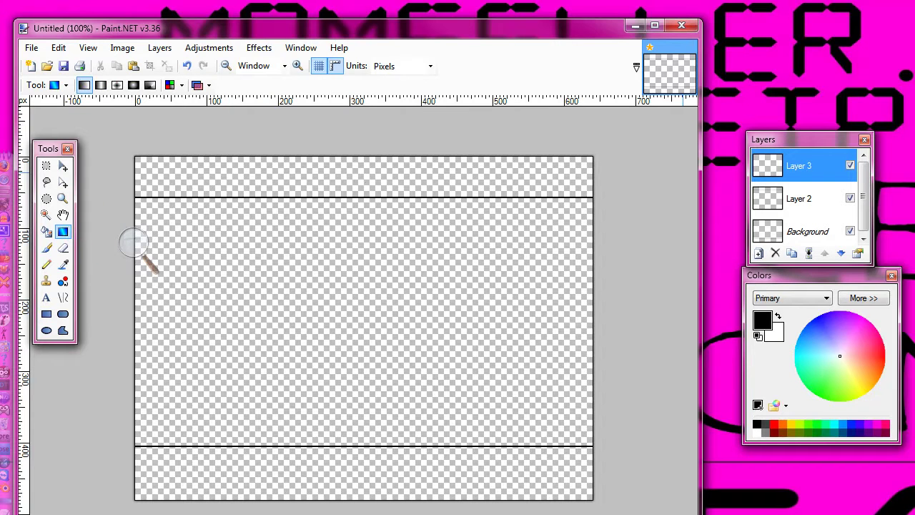
drag(122, 173, 203, 189)
key(ctrl+z)
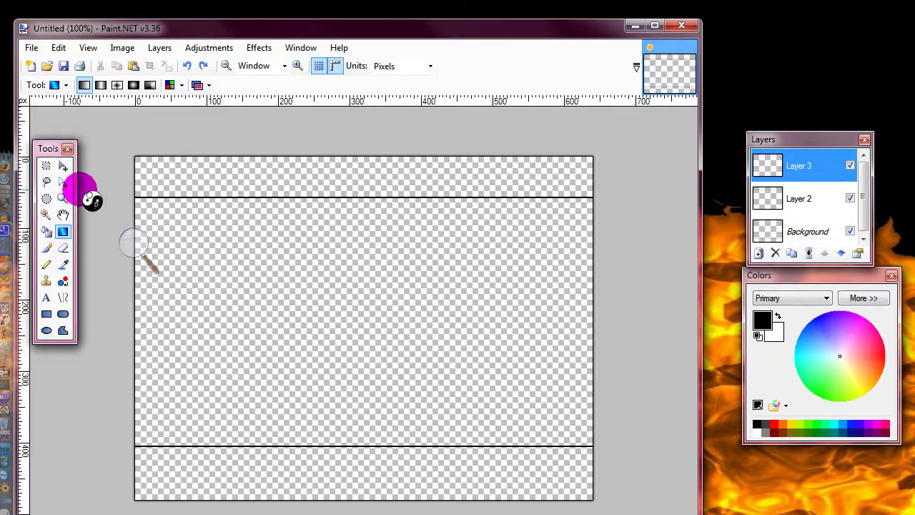
click(632, 25)
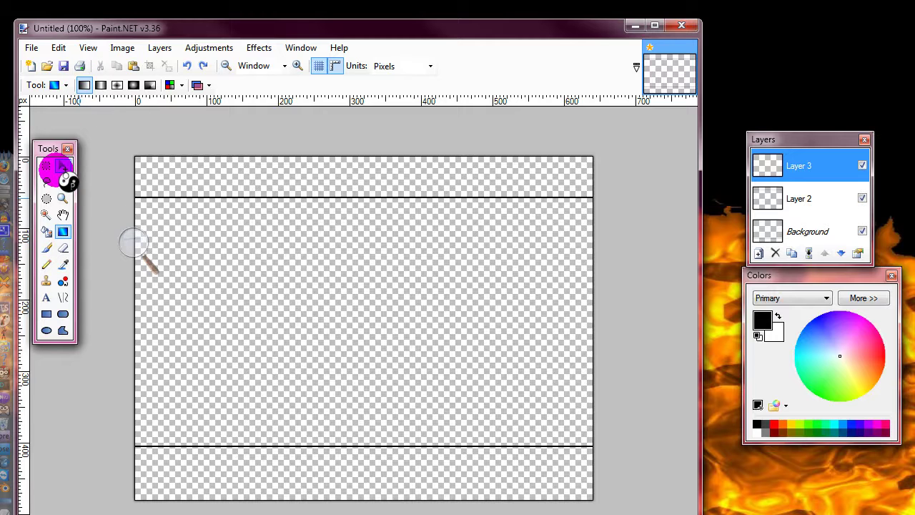
Make Layer 2 the active layer and clear the current selection
click(45, 215)
click(208, 178)
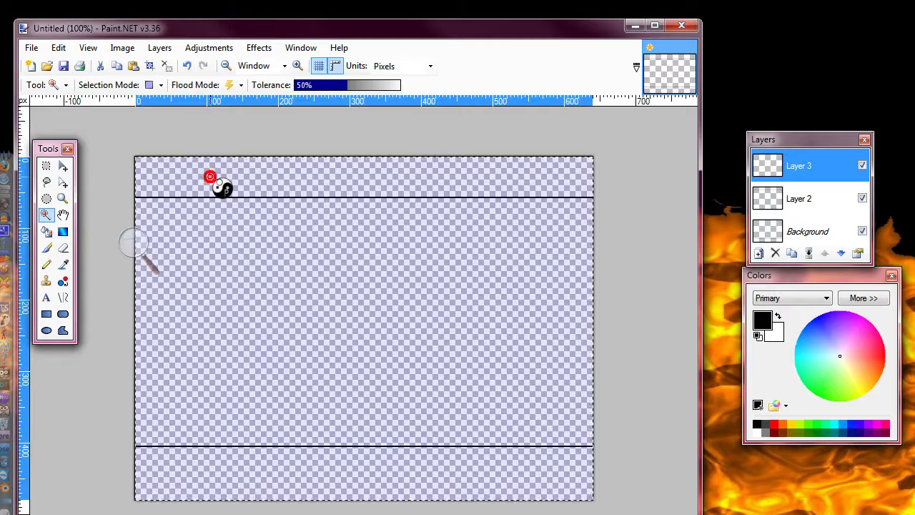
click(556, 190)
click(772, 194)
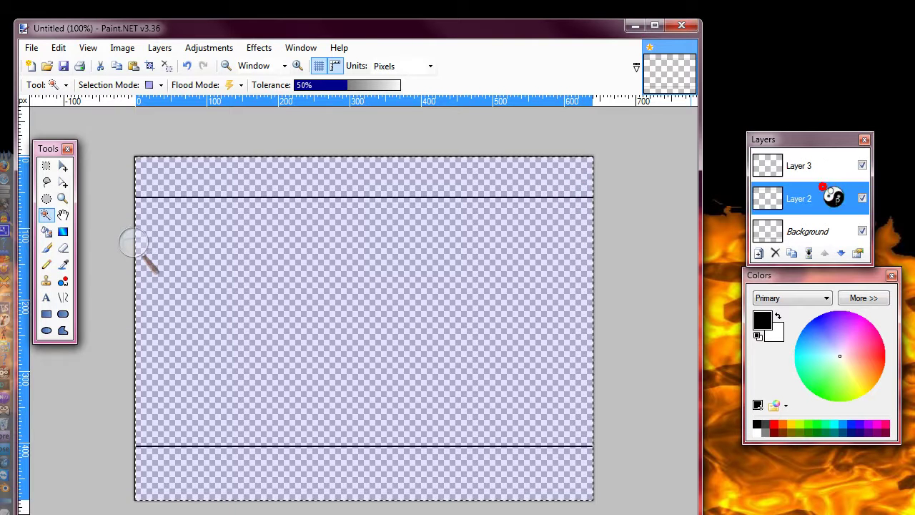
click(377, 158)
click(45, 165)
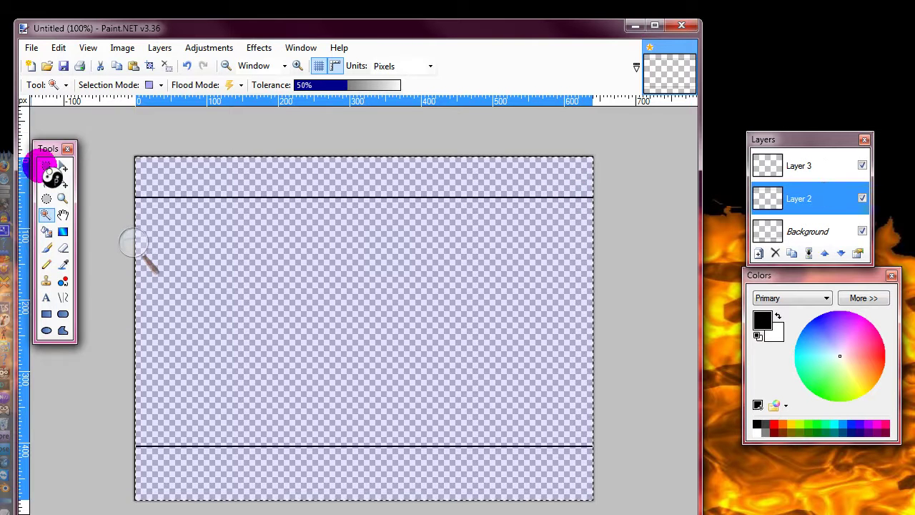
click(120, 159)
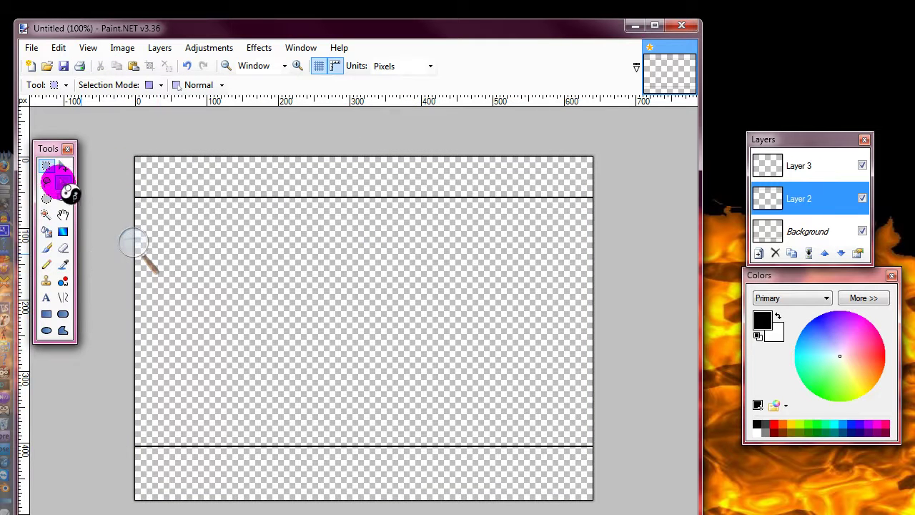
Select the top band with the Magic Wand and fill it with a black gradient fading lighter downward
click(46, 213)
click(164, 172)
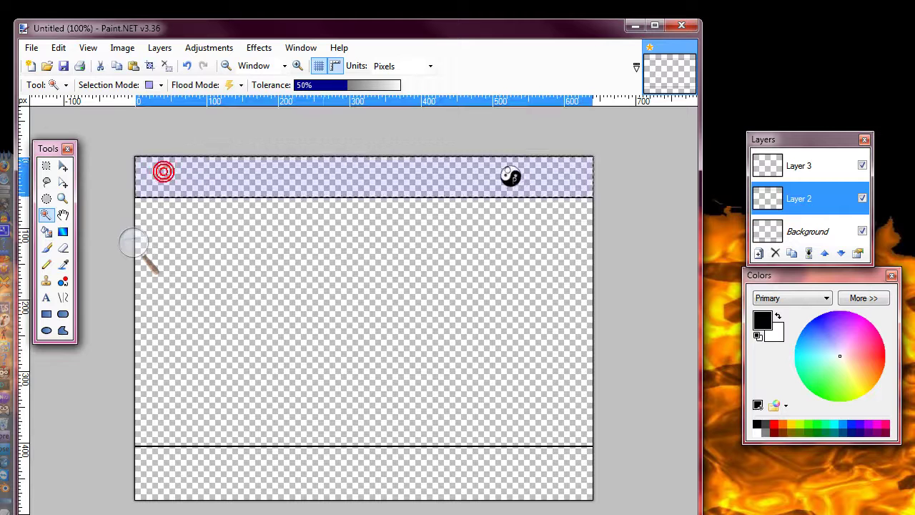
click(63, 230)
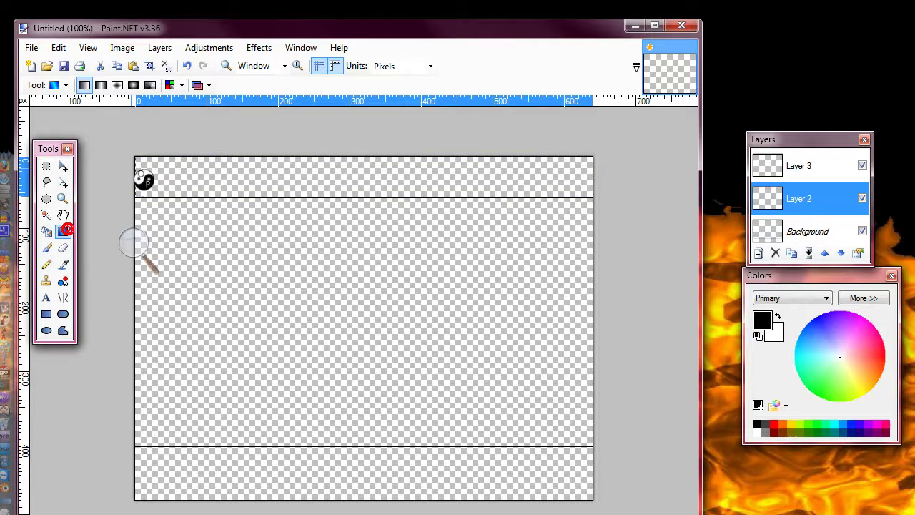
drag(164, 171, 133, 323)
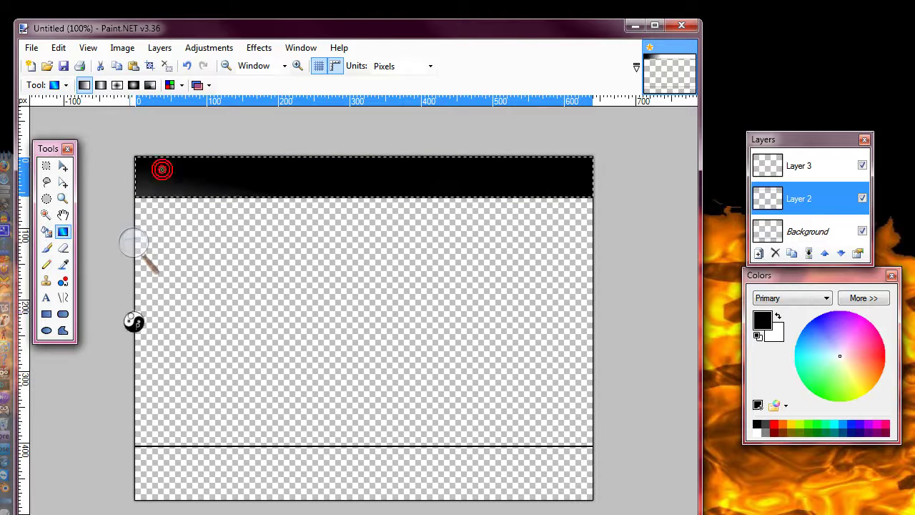
drag(163, 195, 207, 167)
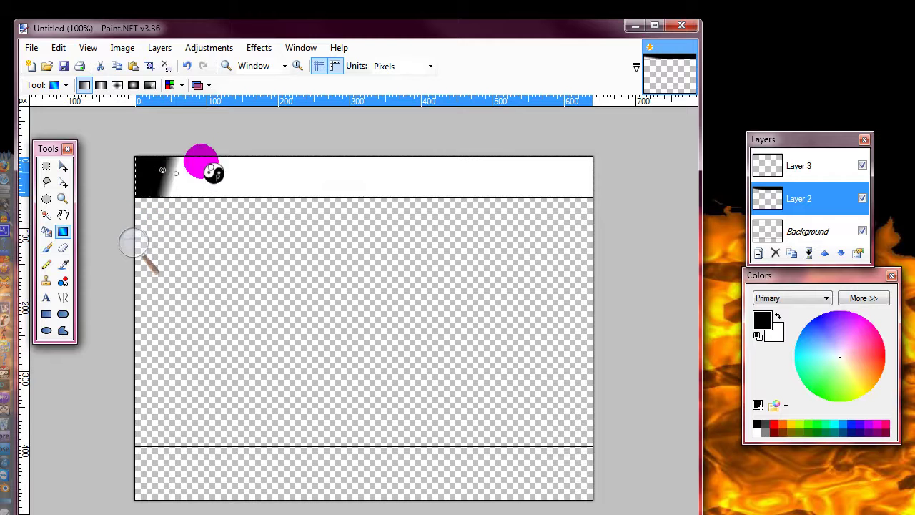
drag(193, 215, 173, 223)
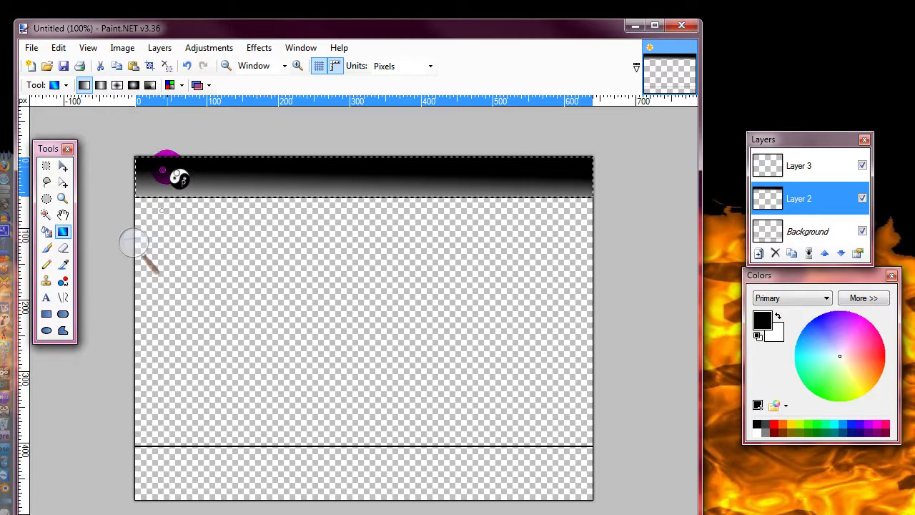
drag(179, 178, 135, 67)
Open the Render Clouds effect on the top band and move its dialog aside
click(160, 47)
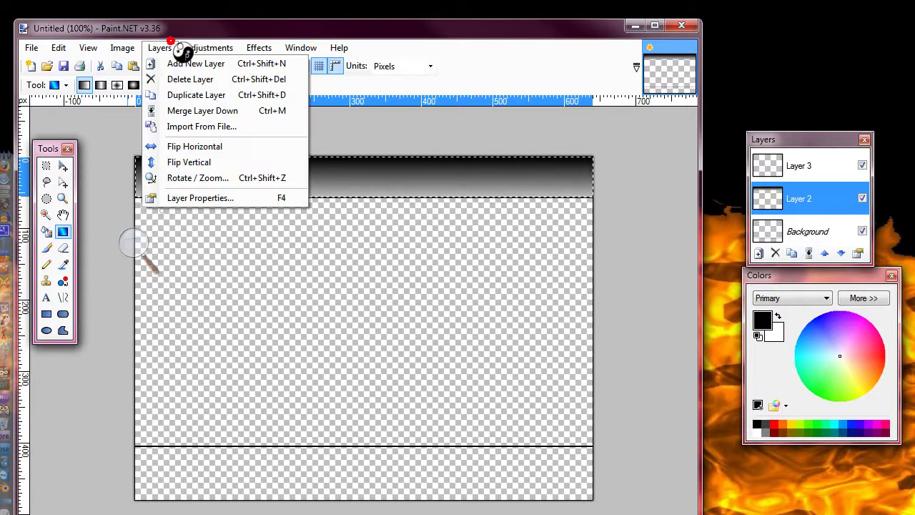
mouse_move(255, 47)
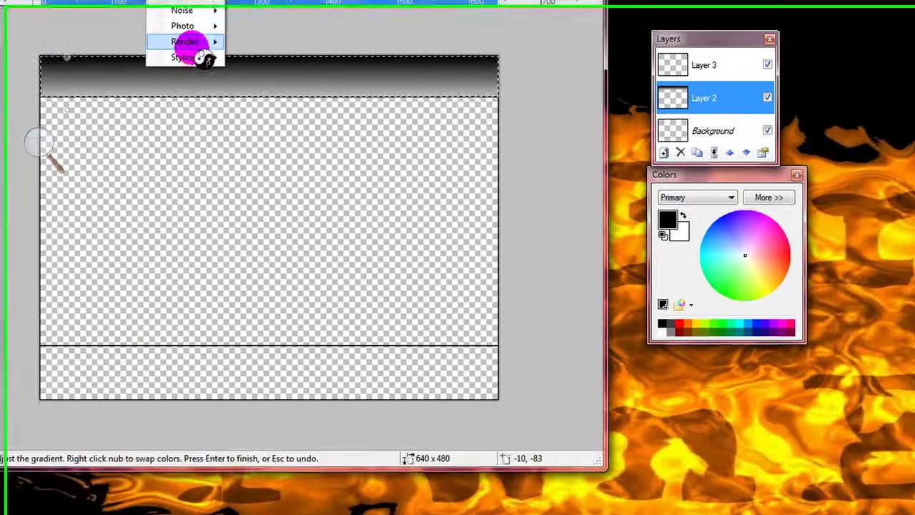
mouse_move(281, 142)
click(259, 34)
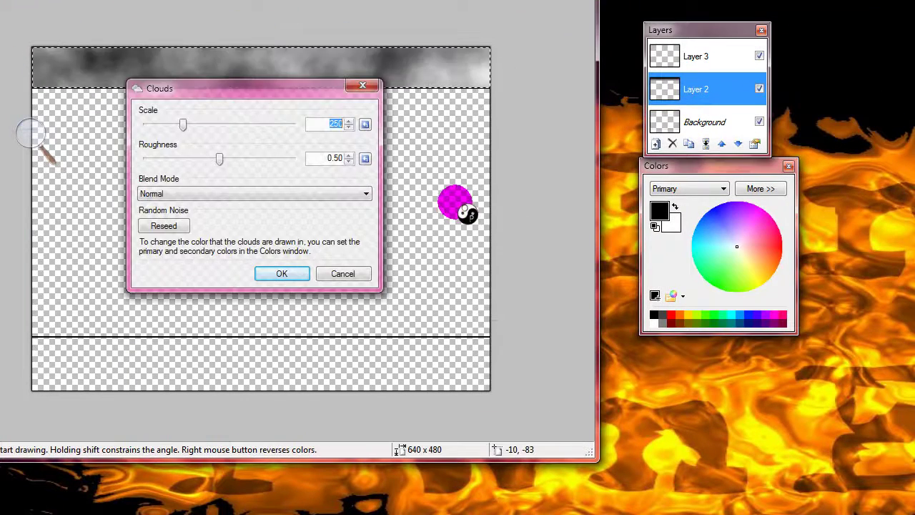
drag(315, 93, 571, 223)
Set the clouds to Overlay blend mode with higher roughness and apply them
click(584, 322)
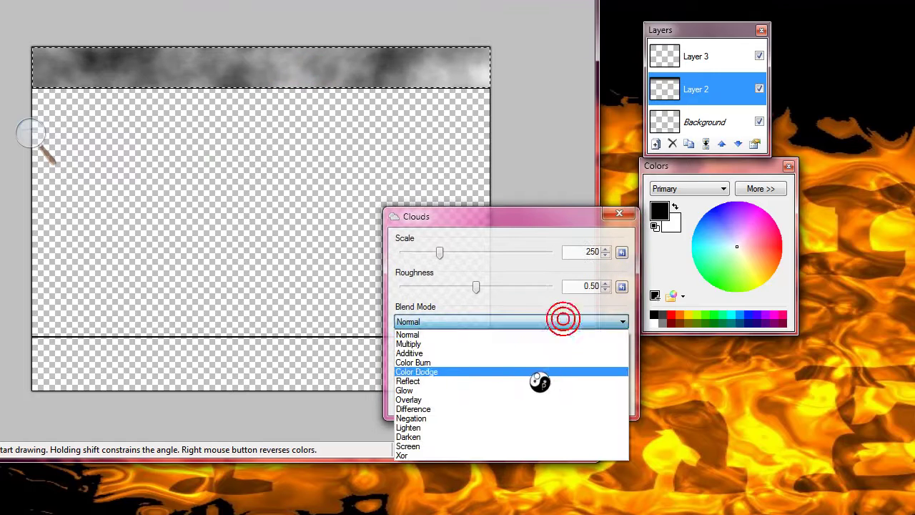
click(527, 345)
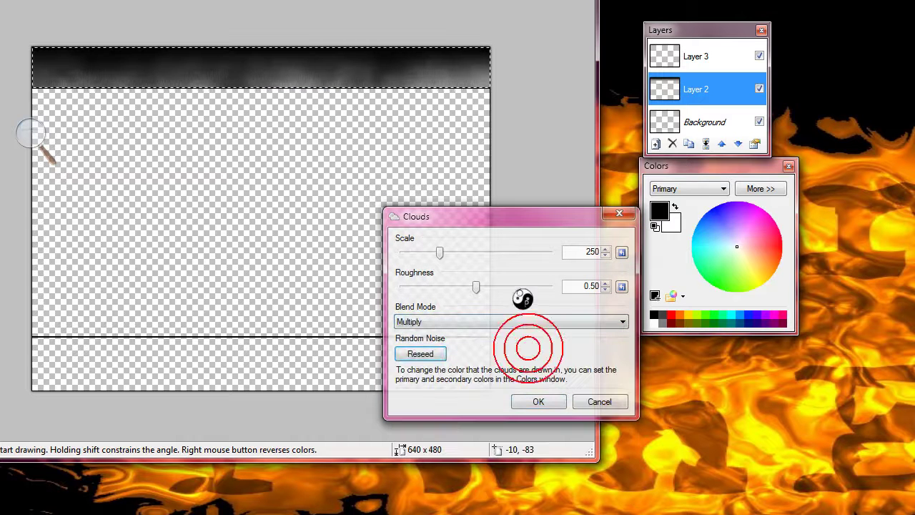
click(500, 322)
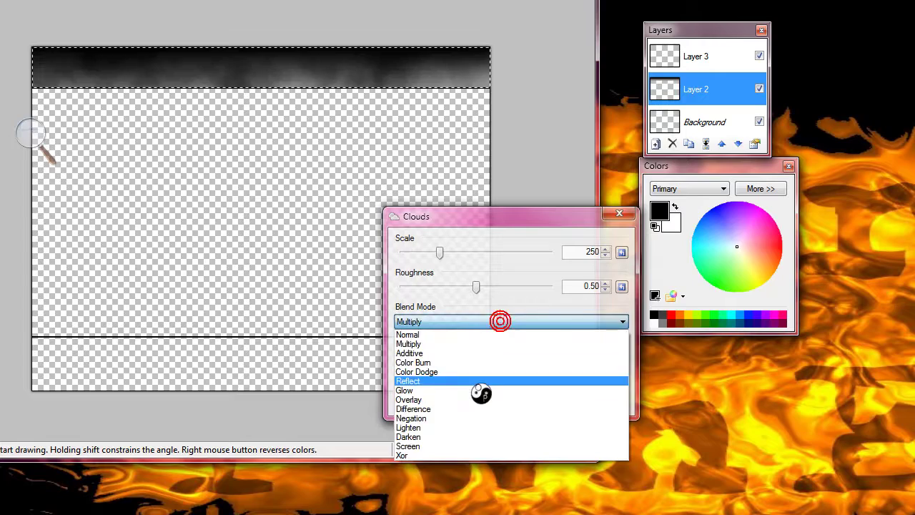
click(467, 384)
click(472, 321)
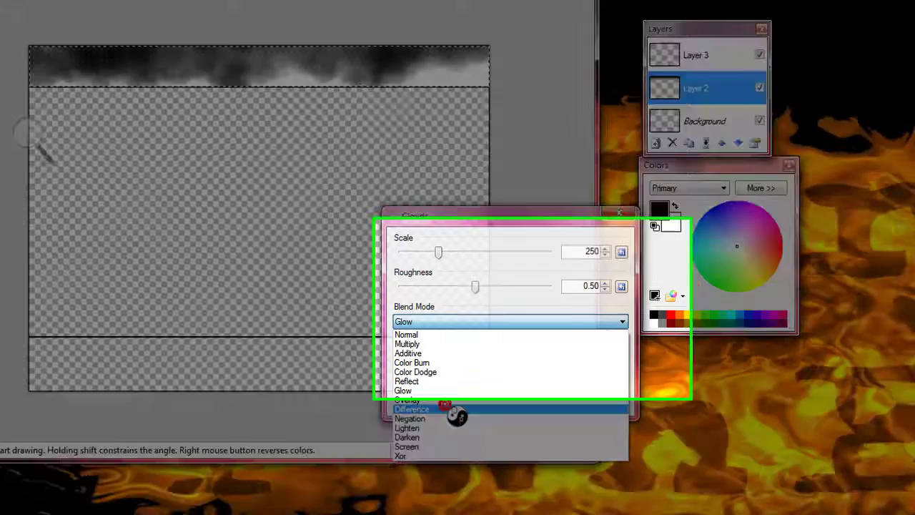
click(446, 400)
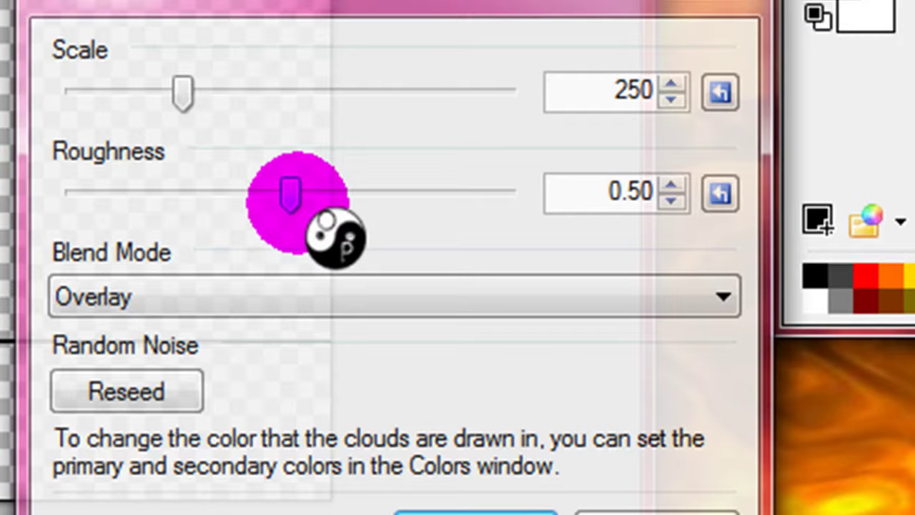
mouse_move(289, 193)
mouse_down()
mouse_move(398, 193)
mouse_move(351, 190)
mouse_up()
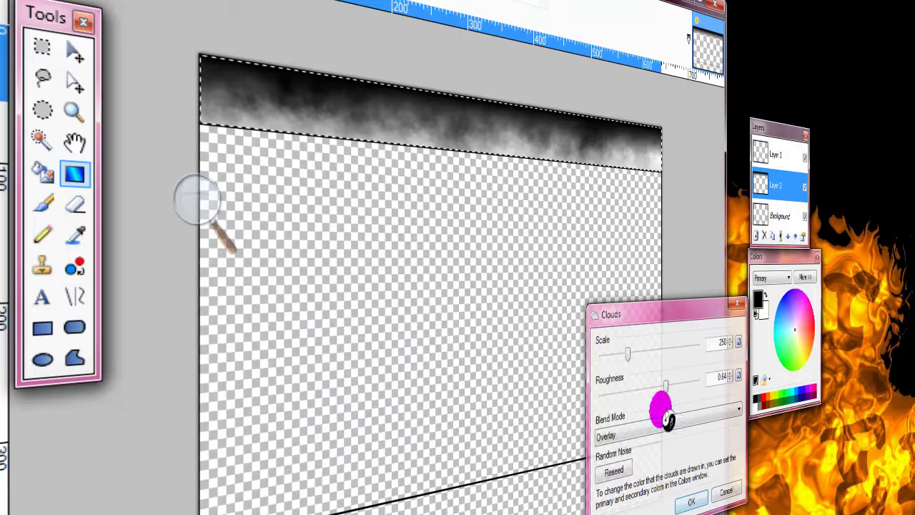
click(691, 500)
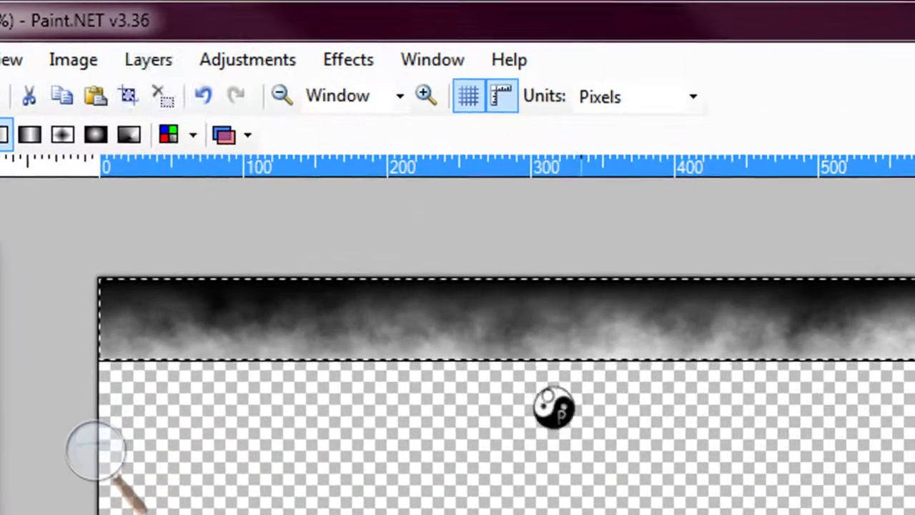
Apply the Sepia adjustment to the top-band clouds
click(133, 50)
mouse_move(258, 66)
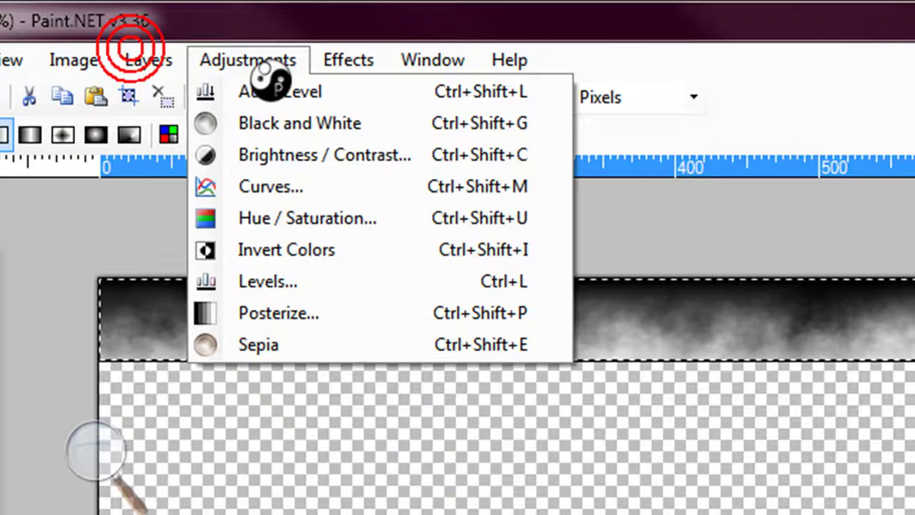
click(271, 336)
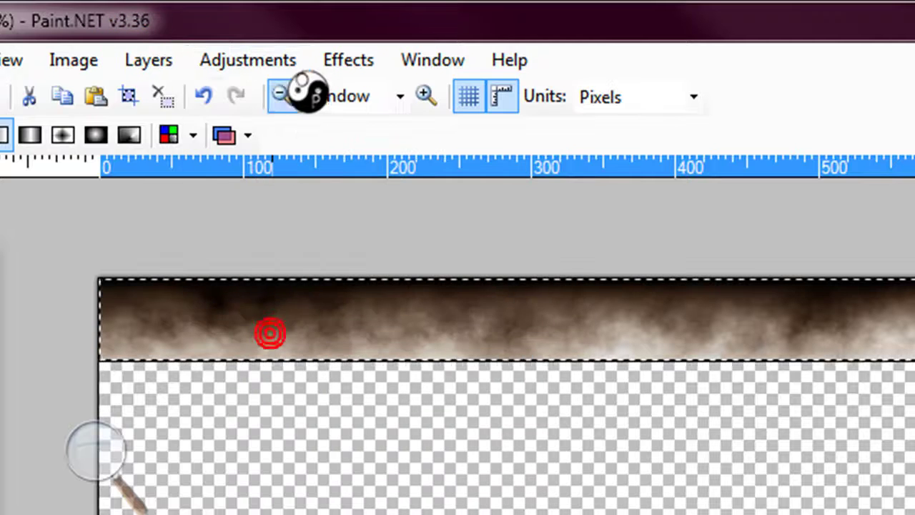
Use Curves in RGB mode to lower the blue and green channels for a fiery brown tint
click(307, 62)
click(316, 182)
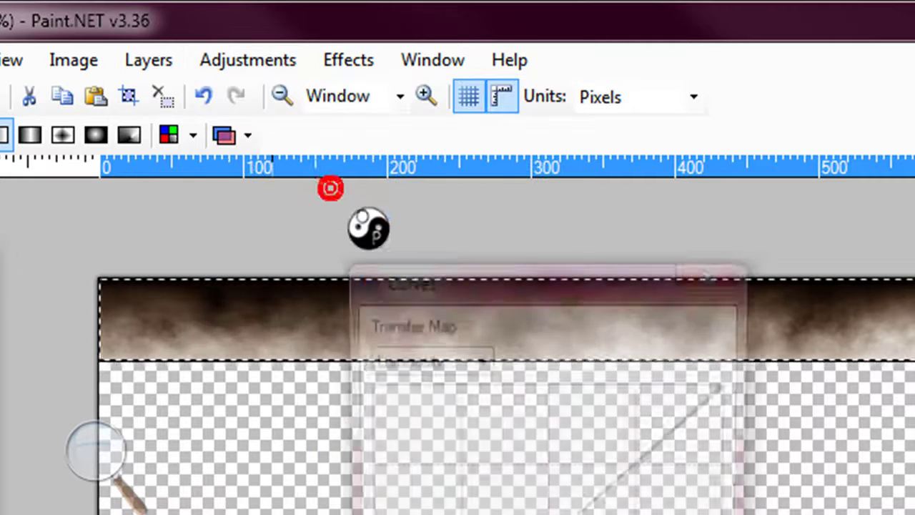
click(423, 354)
click(380, 391)
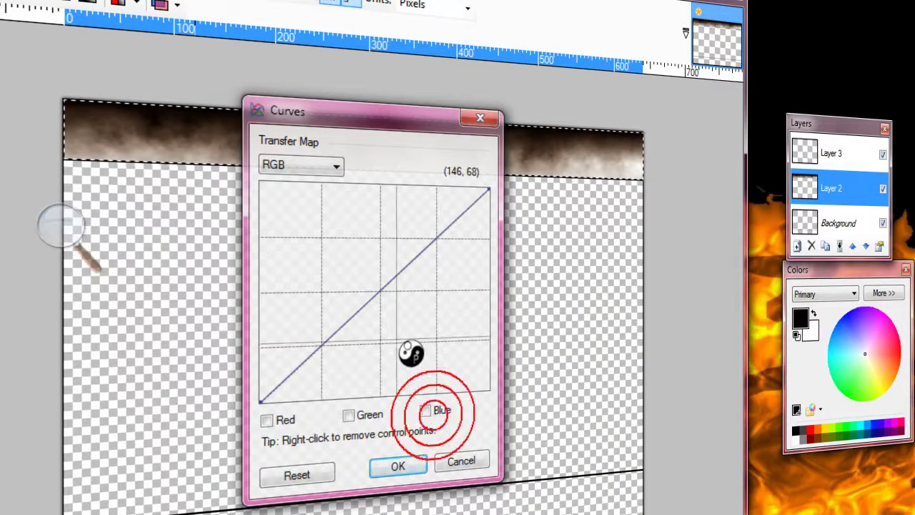
click(423, 410)
mouse_move(419, 323)
mouse_down()
mouse_move(418, 337)
mouse_move(430, 320)
mouse_move(420, 316)
mouse_up()
click(429, 410)
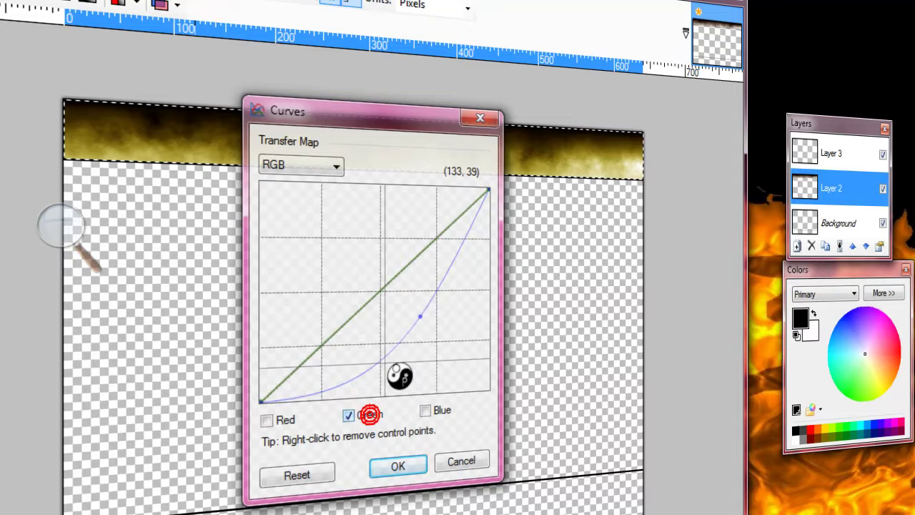
drag(382, 290, 384, 324)
click(396, 461)
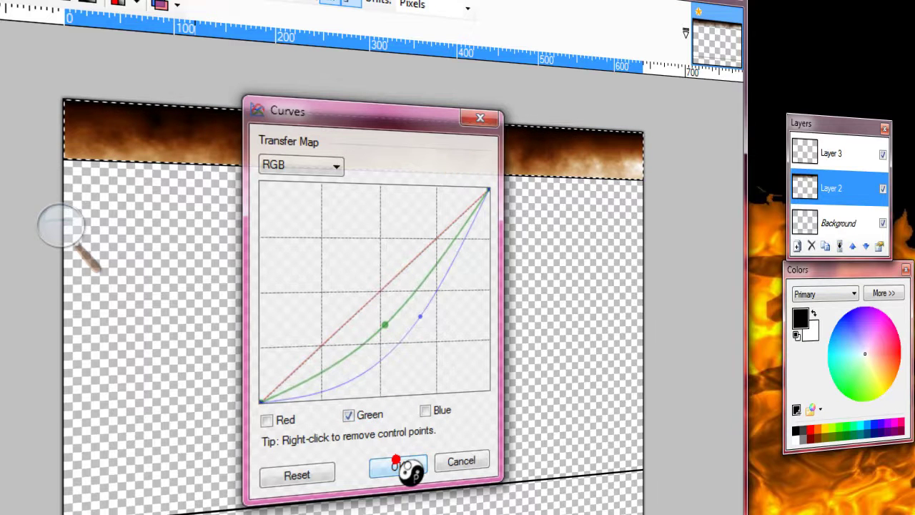
click(317, 262)
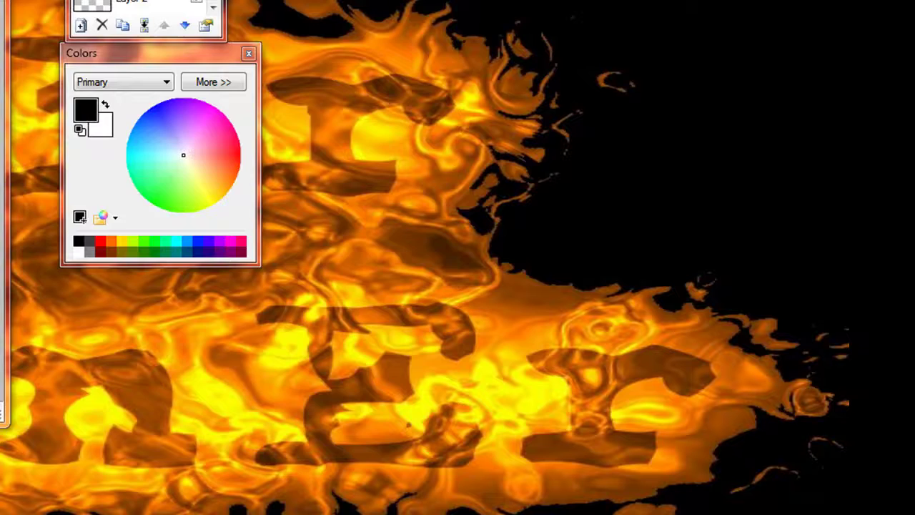
key(alt+Tab)
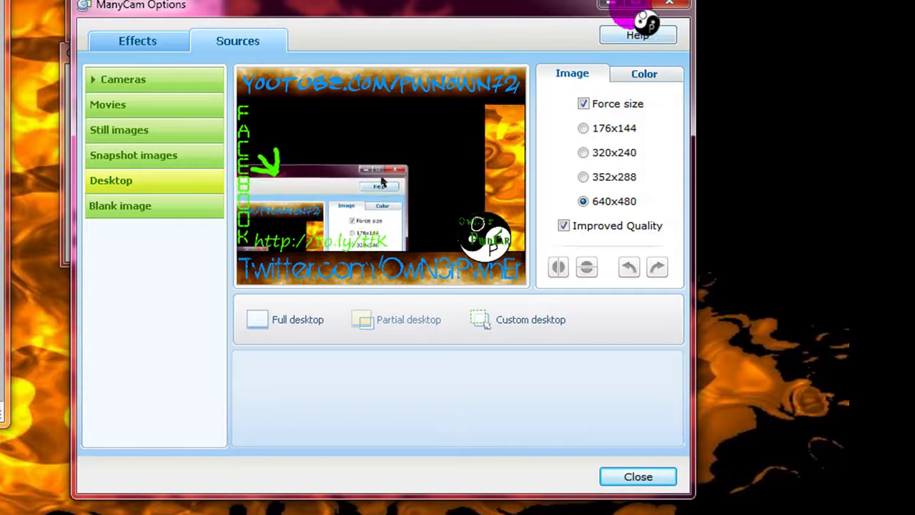
key(alt+F4)
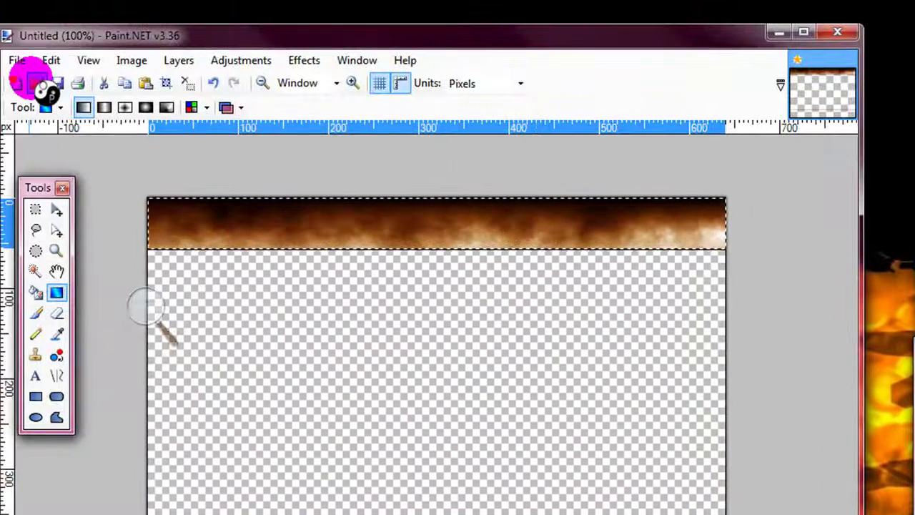
Save the cloud header image as a PNG file, then close Paint.NET without saving further changes
click(20, 62)
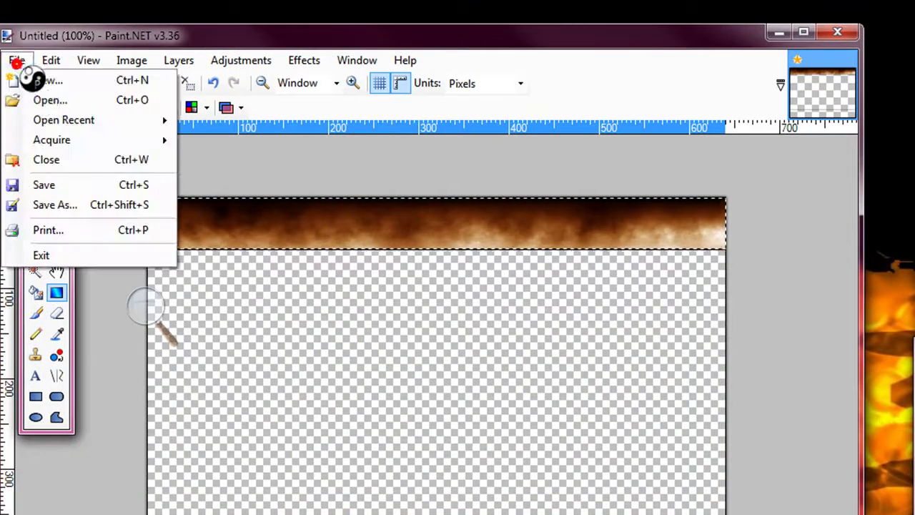
click(78, 187)
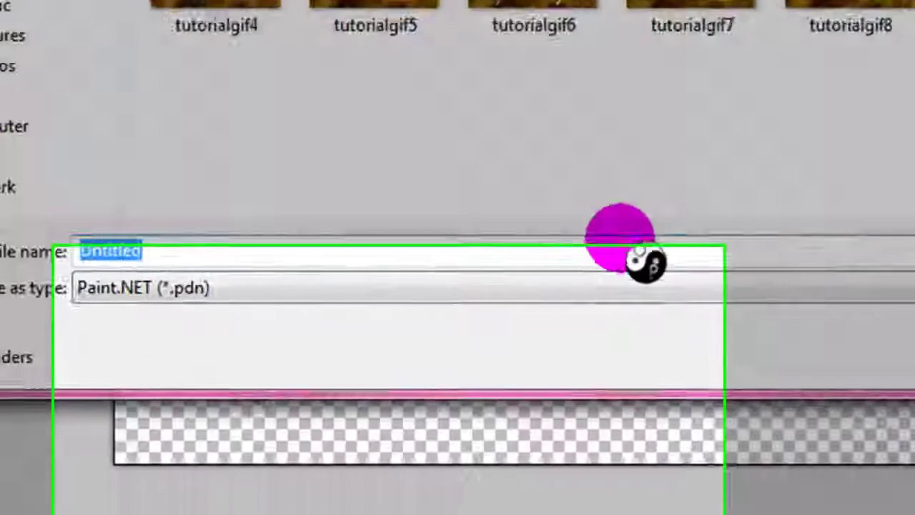
click(422, 512)
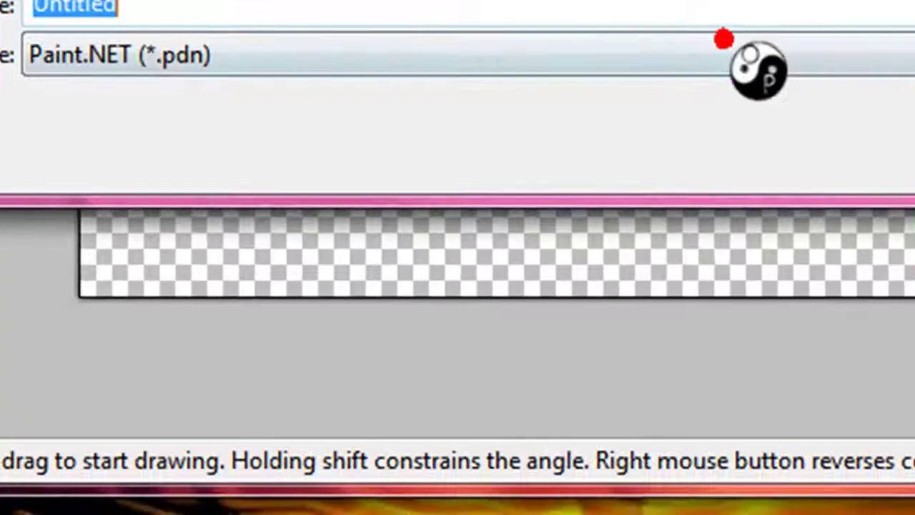
click(536, 217)
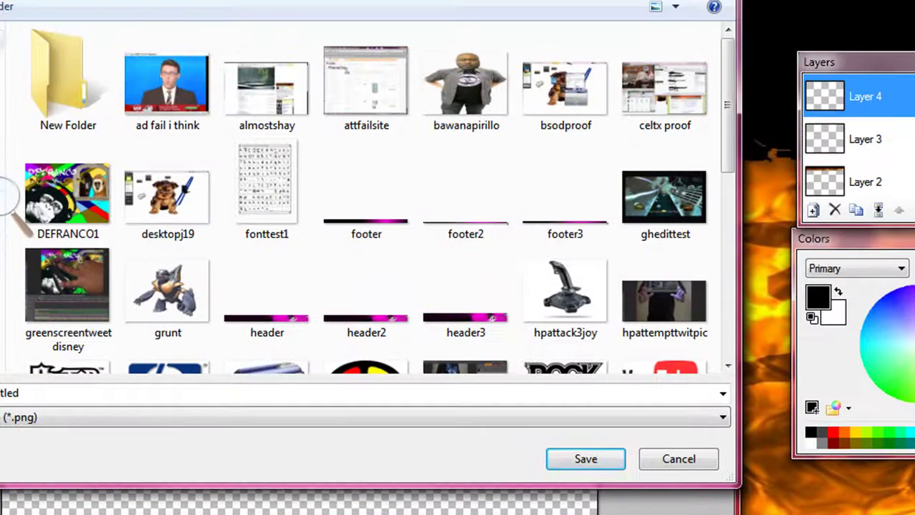
key(Return)
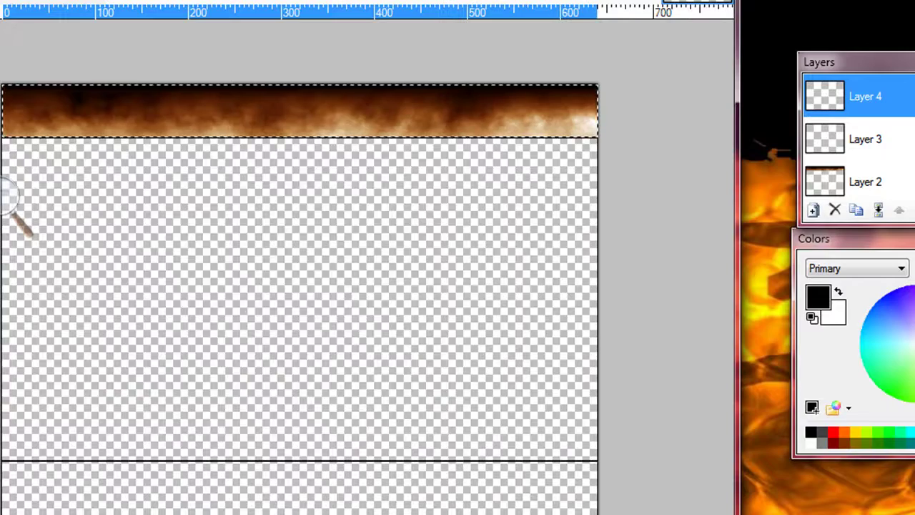
key(alt+F4)
click(330, 290)
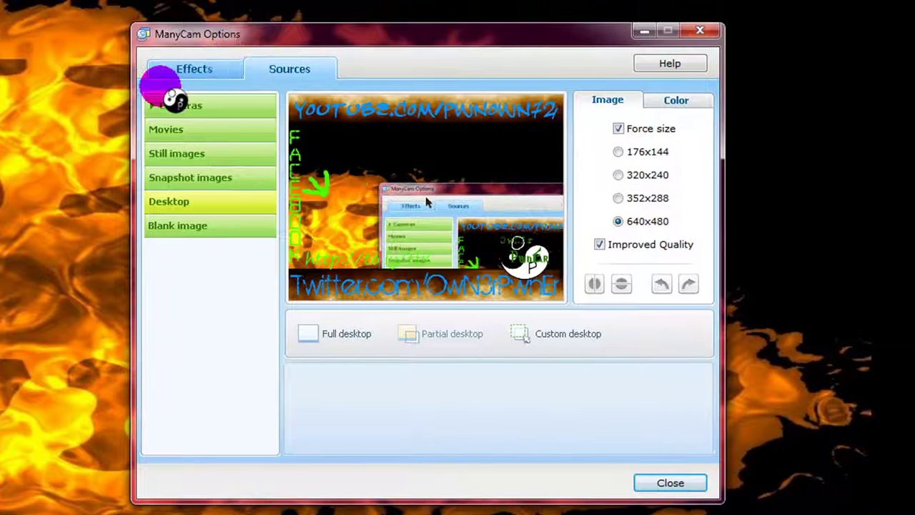
In ManyCam's Effects settings, start a new effect and browse for its image, checking accepted file types
click(179, 71)
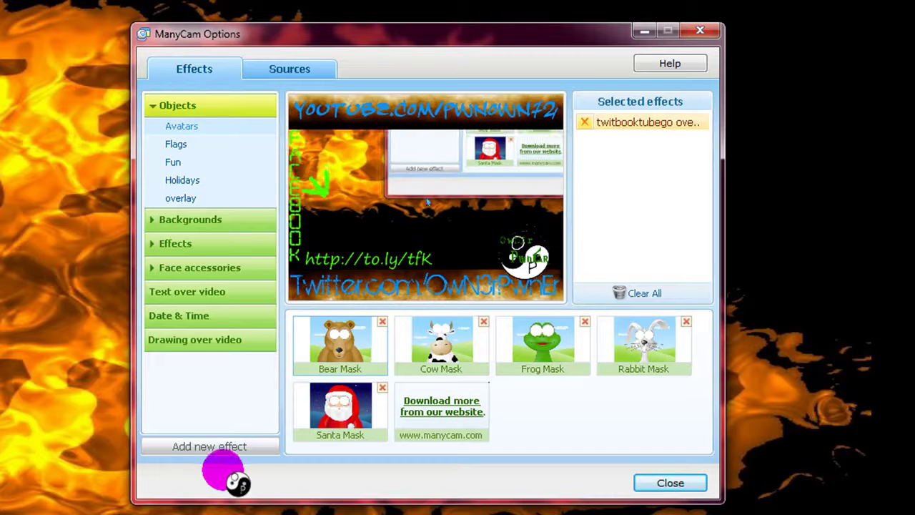
click(215, 449)
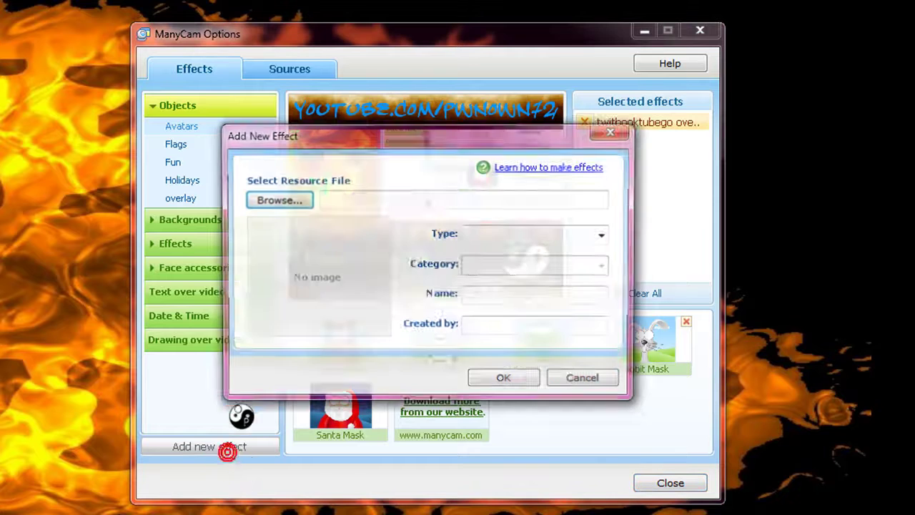
click(279, 200)
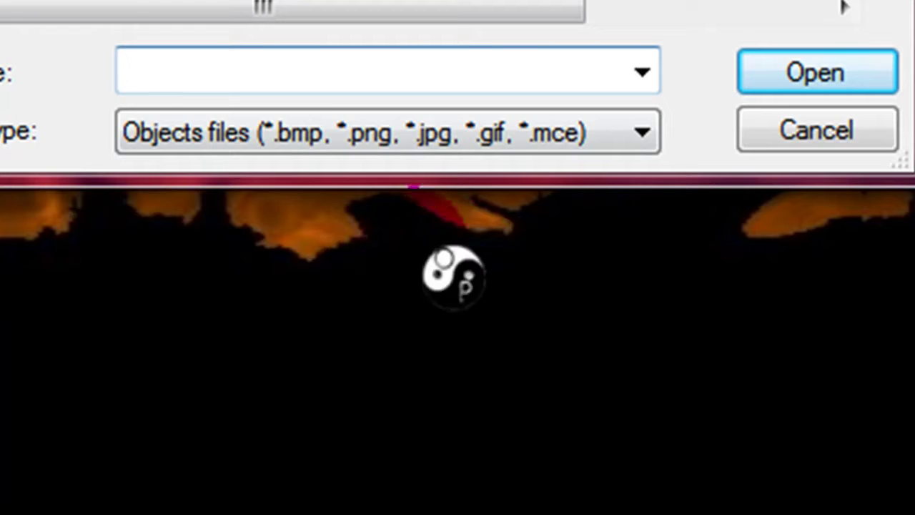
click(308, 136)
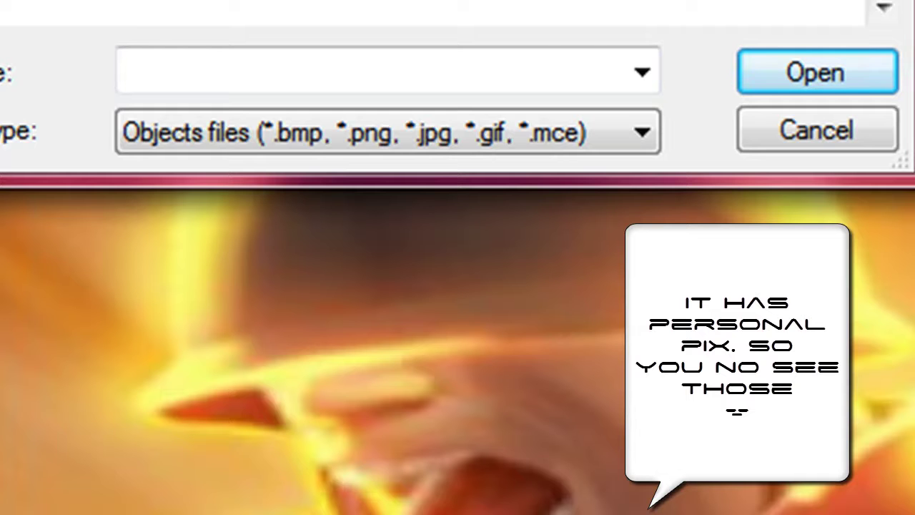
click(379, 143)
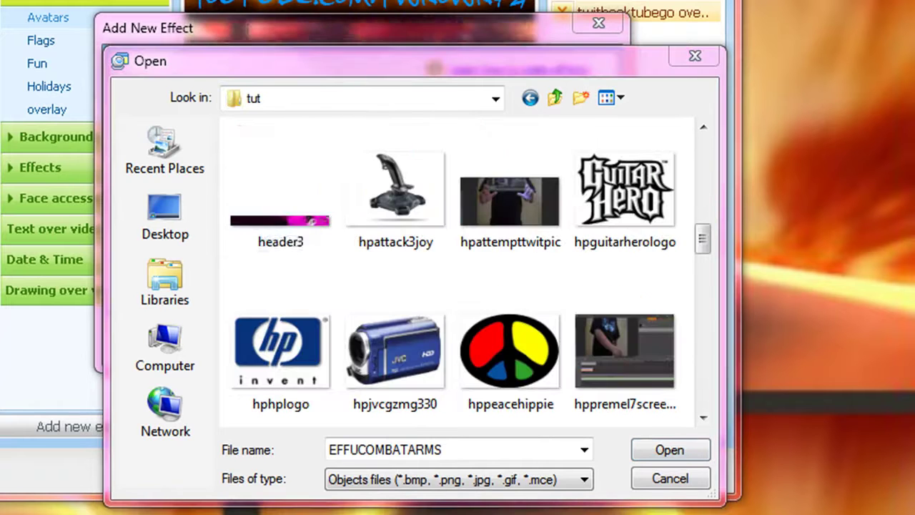
Load header3.png as the new effect's image and keep Objects as its type
click(254, 229)
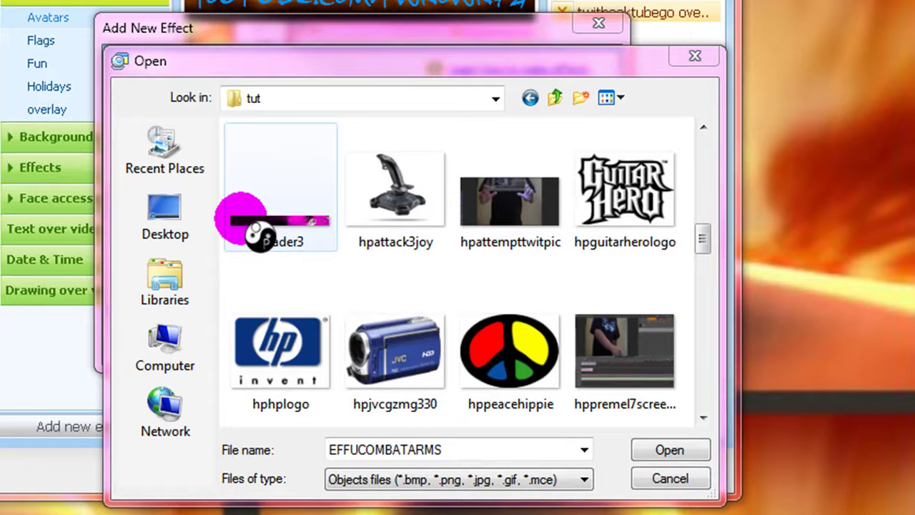
click(651, 450)
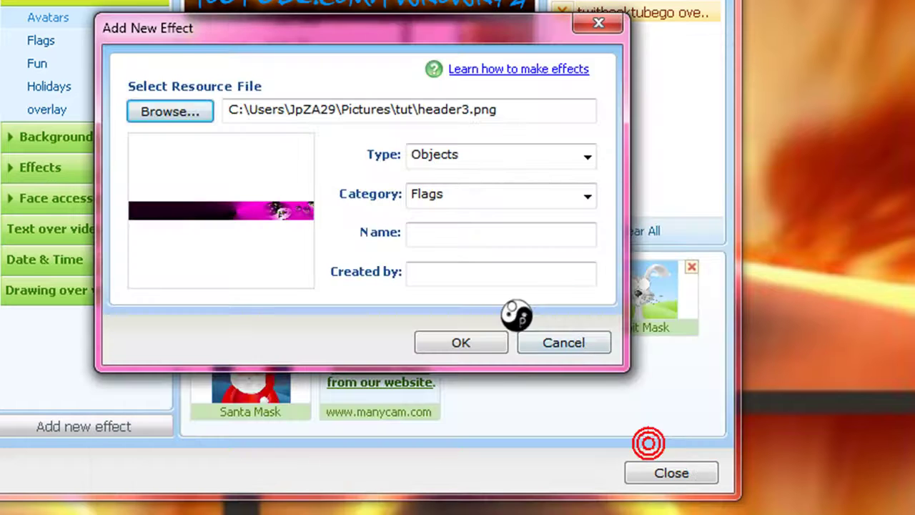
click(439, 234)
click(463, 191)
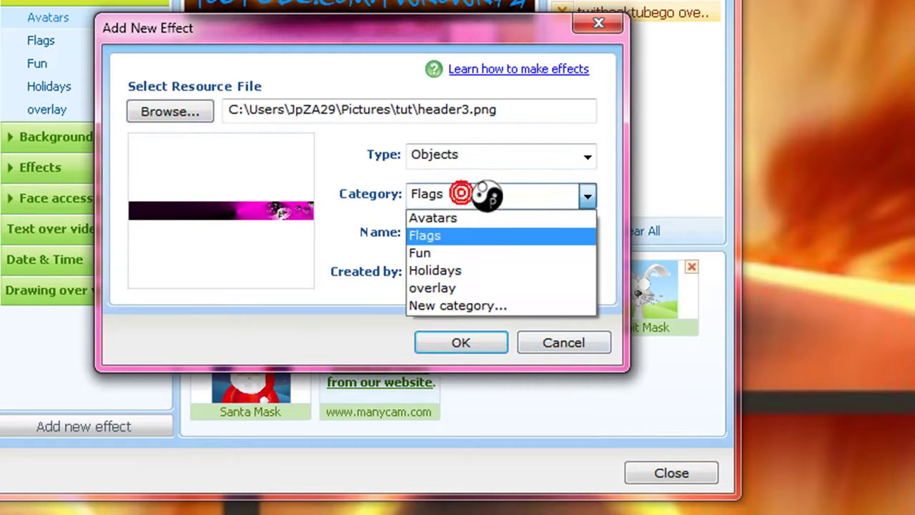
click(479, 154)
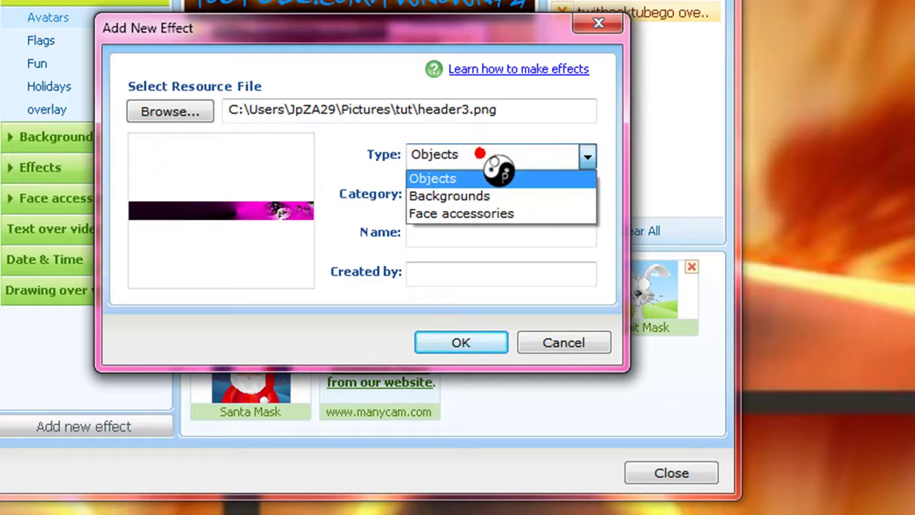
click(479, 152)
File the effect under overlay, name it blah, and add it
click(479, 189)
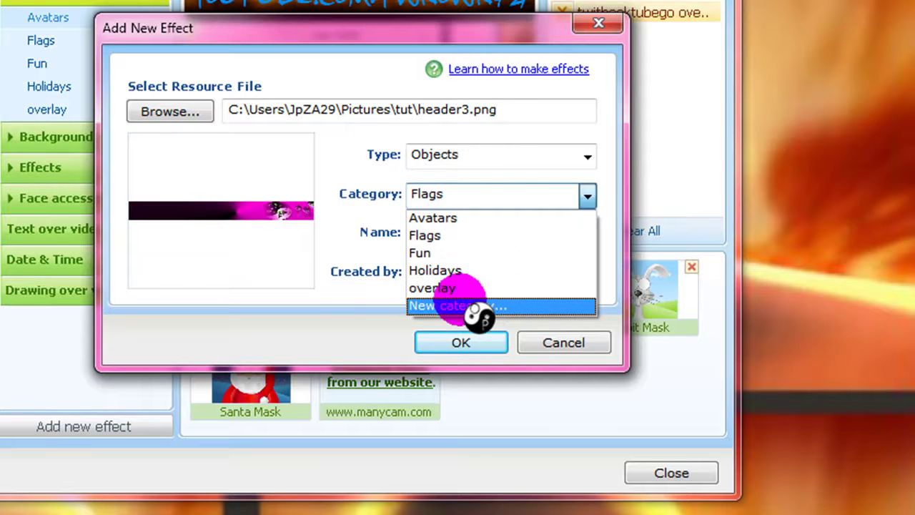
click(451, 288)
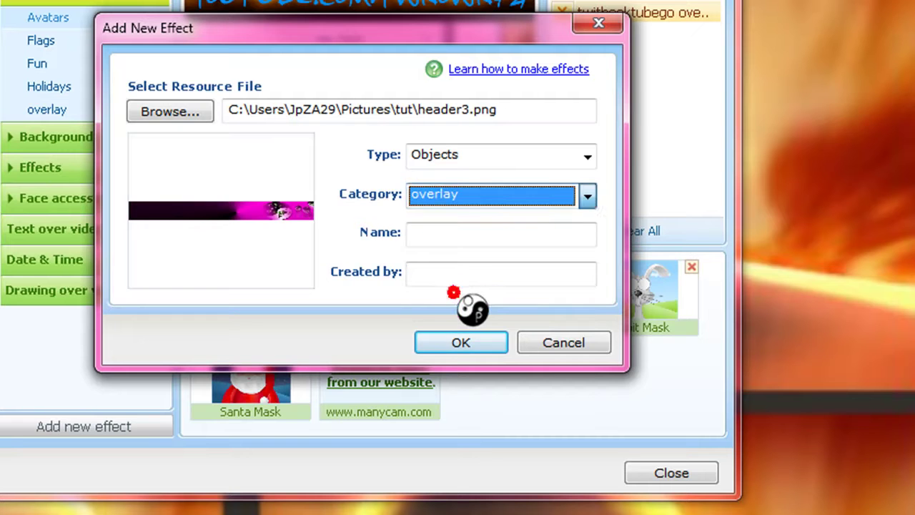
click(455, 238)
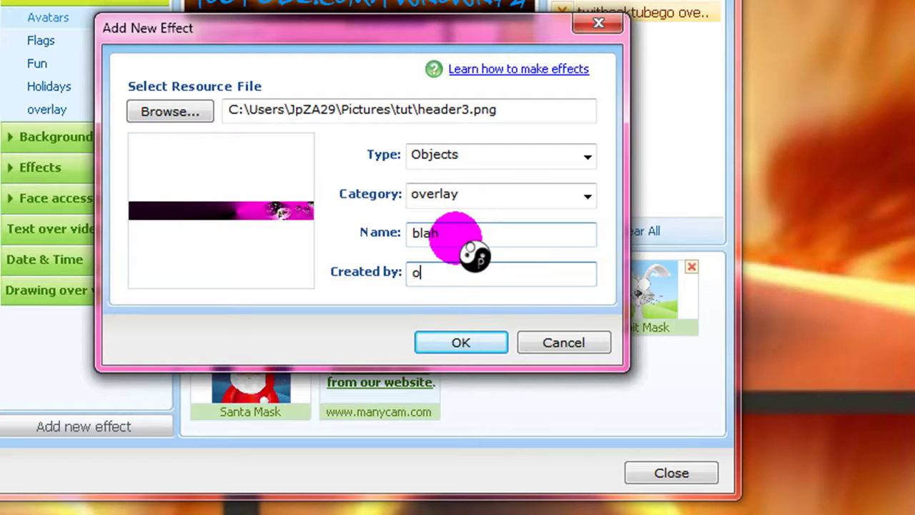
click(432, 343)
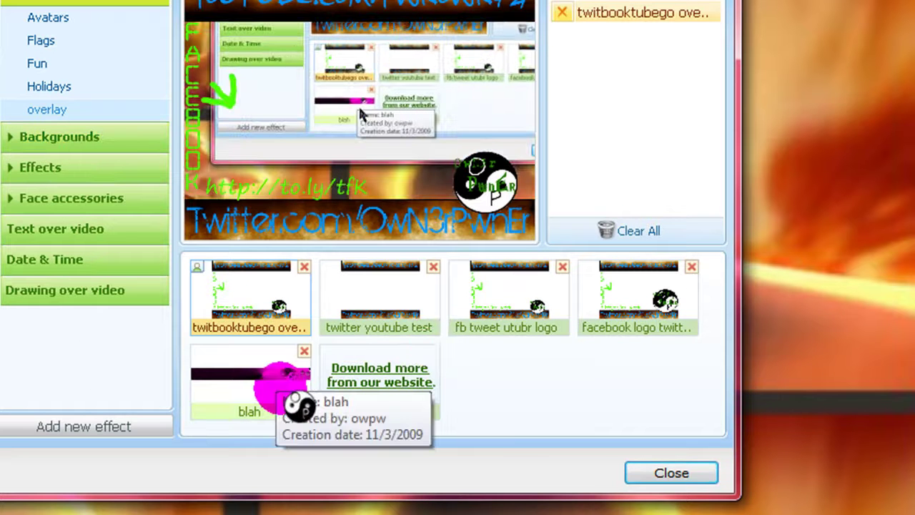
Test the blah overlay, turn off twitbooktubego, then delete the blah effect
click(286, 379)
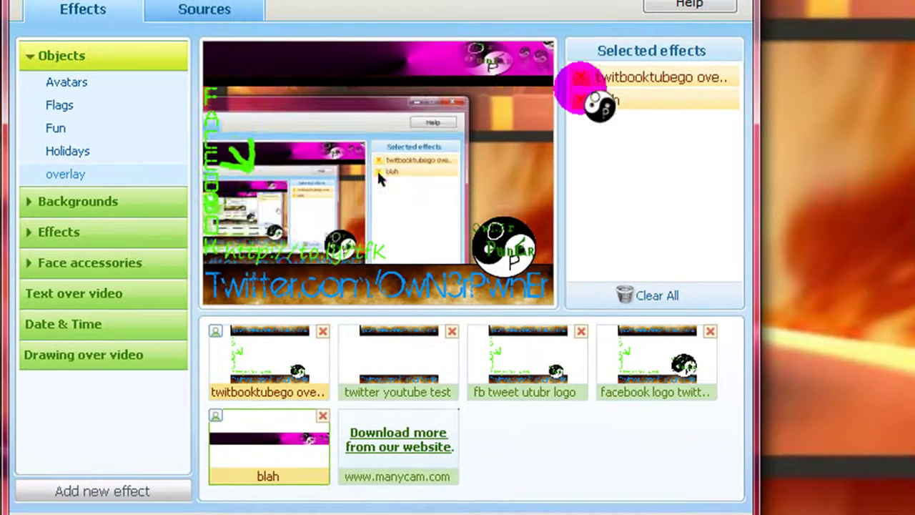
click(579, 77)
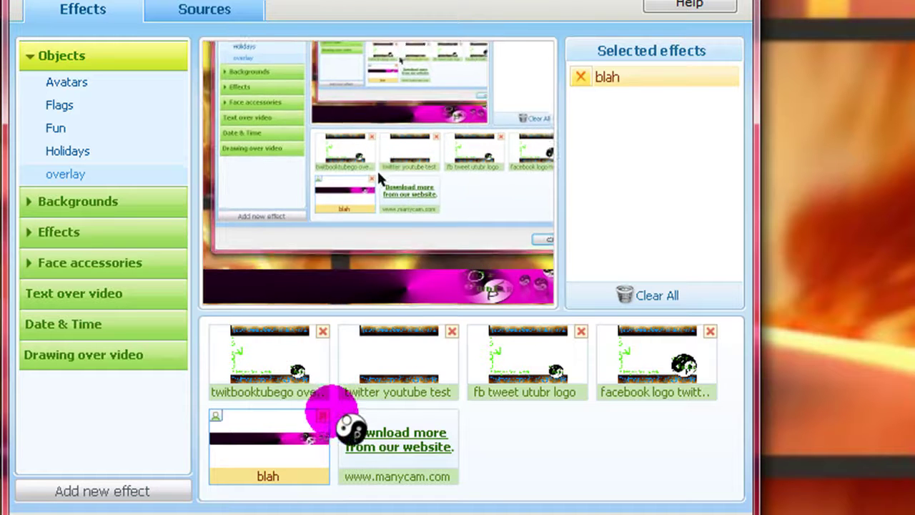
click(323, 416)
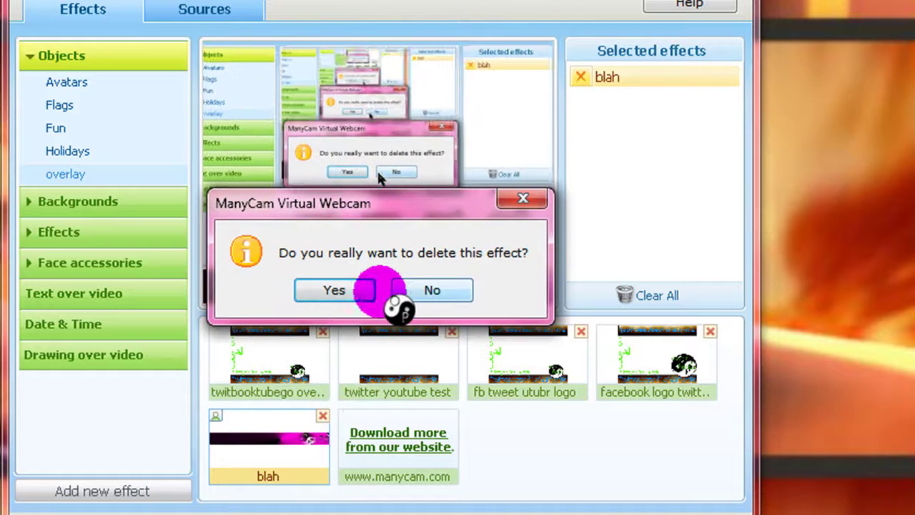
click(336, 291)
Leave the fb tweet utubr logo overlay as the only active effect
click(619, 354)
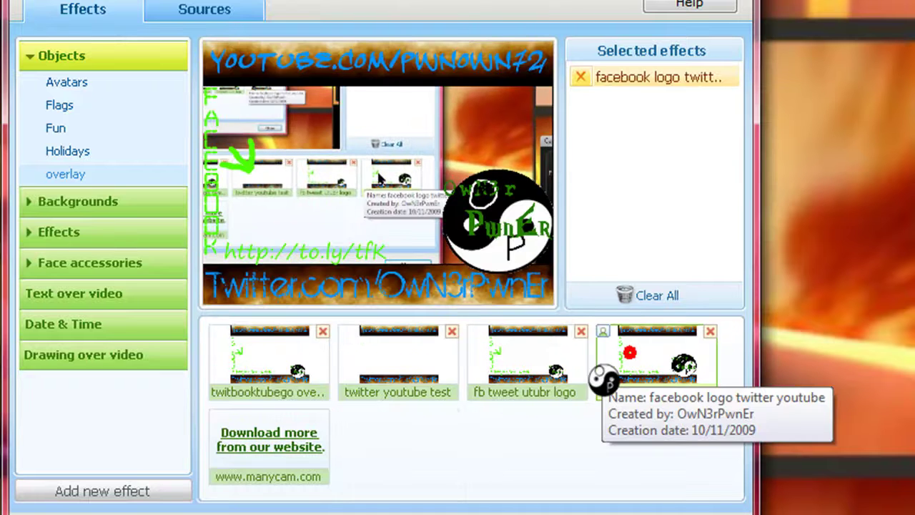
click(506, 372)
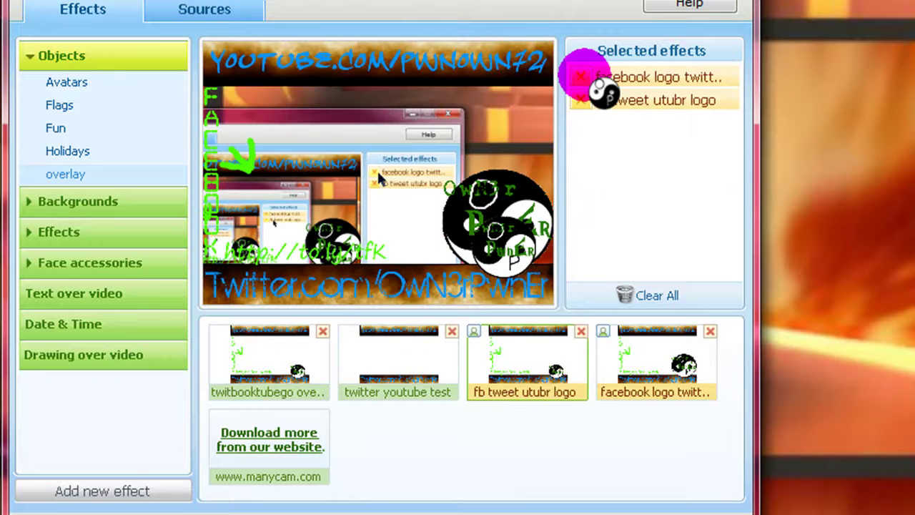
click(579, 77)
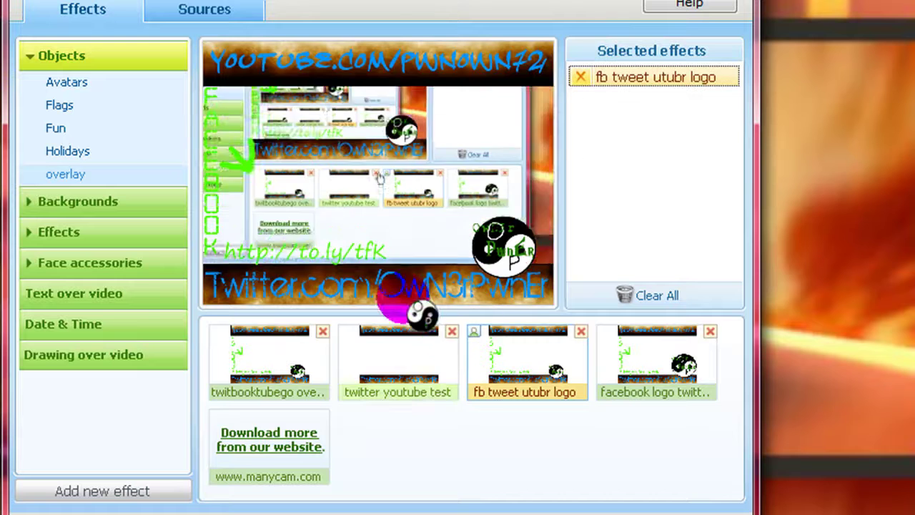